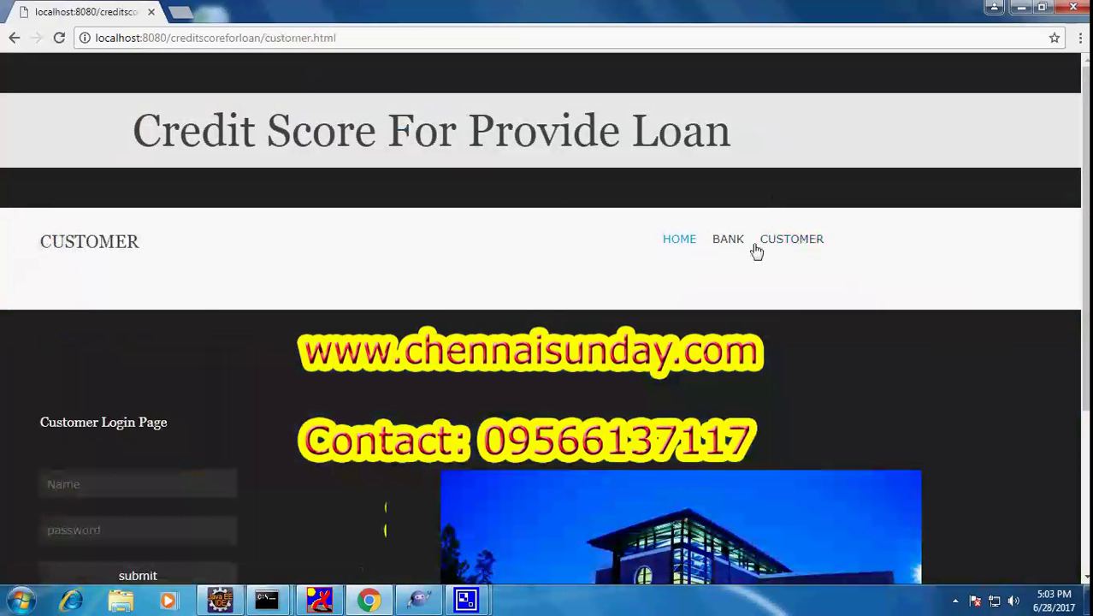
Scroll down to the Customer Login Page and open the New Customer registration page
scroll(620, 268, "down", 2)
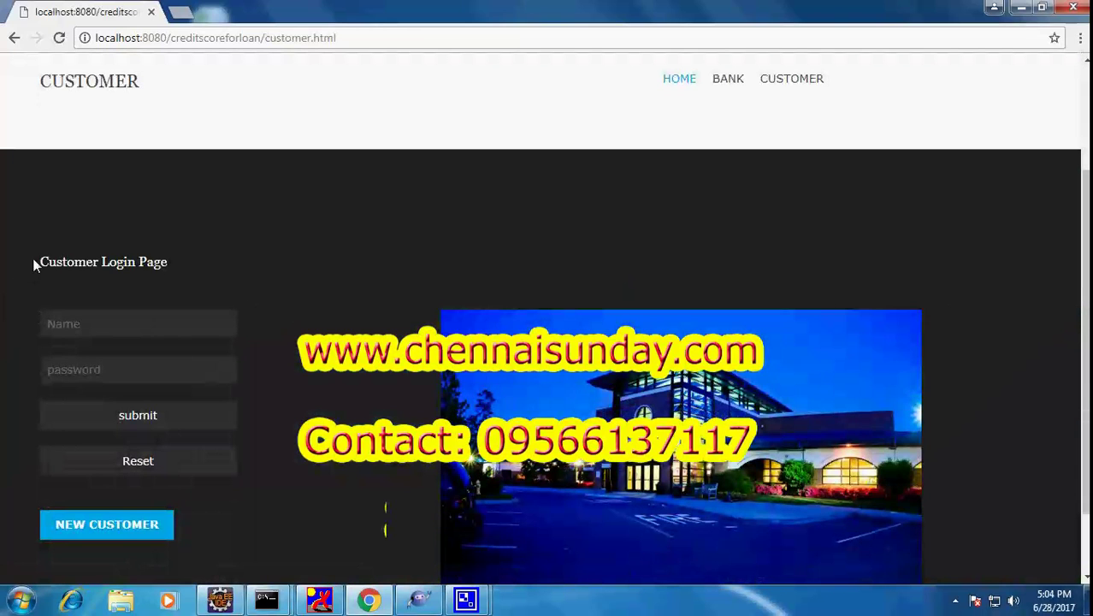
left_click_drag(37, 262, 300, 247)
left_click(308, 248)
scroll(310, 249, "down", 1)
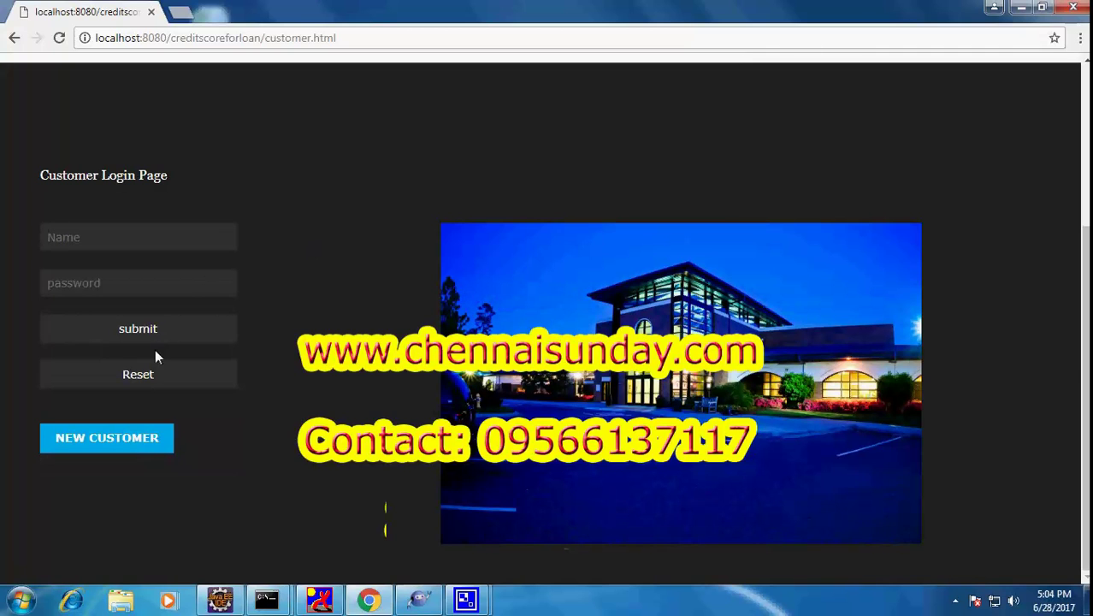
left_click(126, 442)
Enter the new customer's name, password, mobile number and e-mail address
left_click(92, 318)
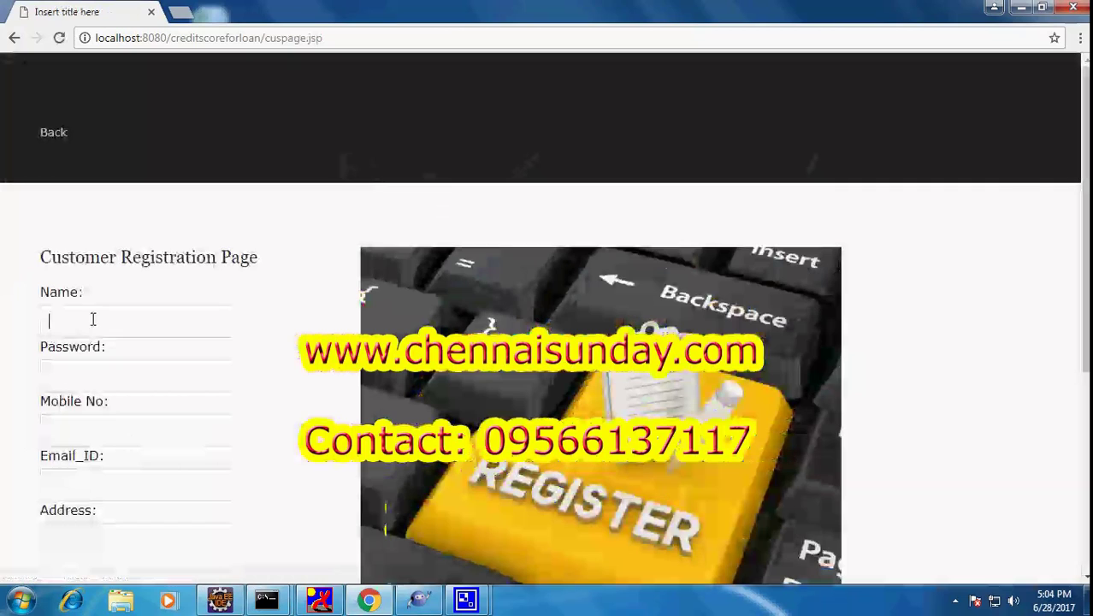
type("A")
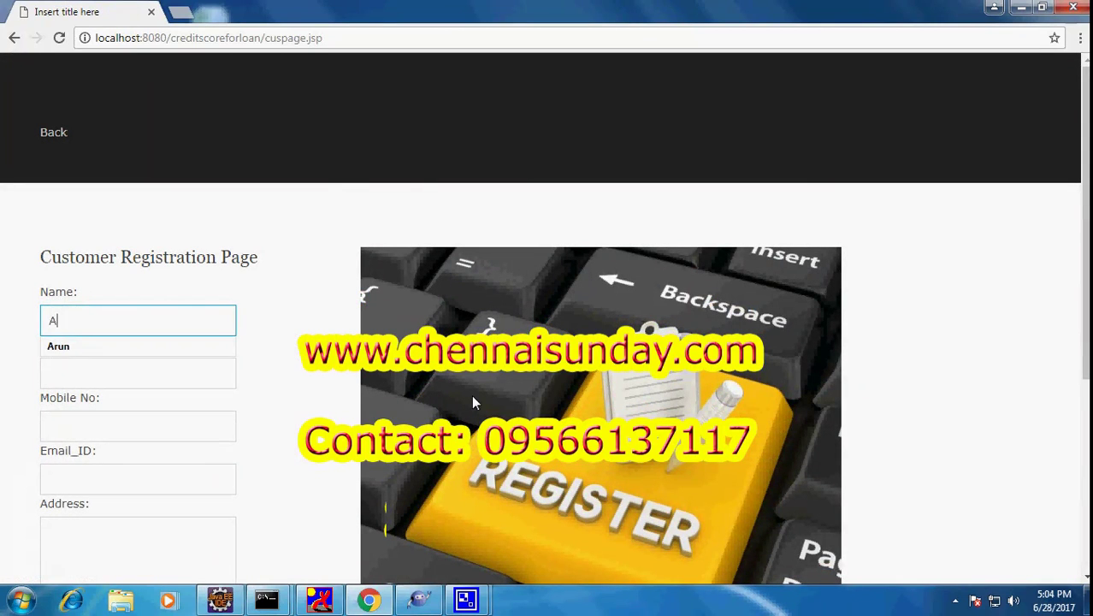
type("nand")
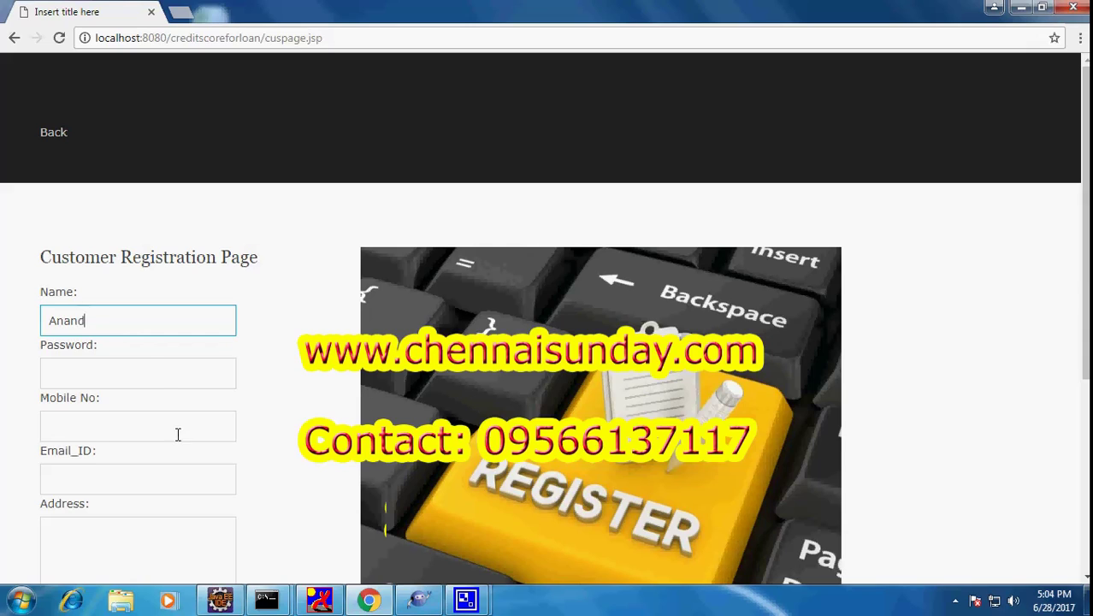
left_click(149, 374)
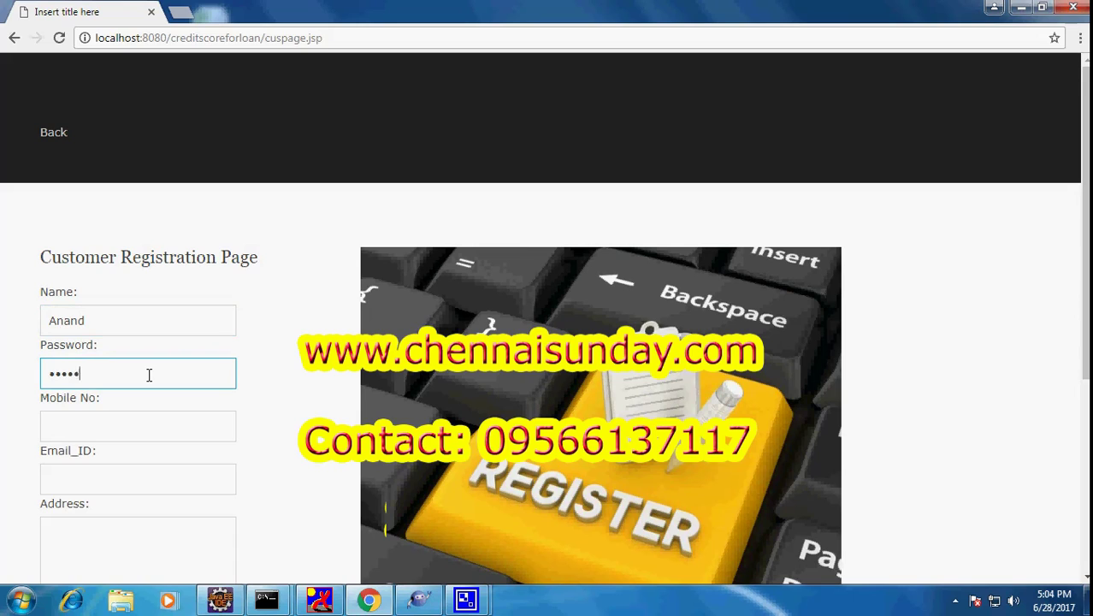
left_click(89, 433)
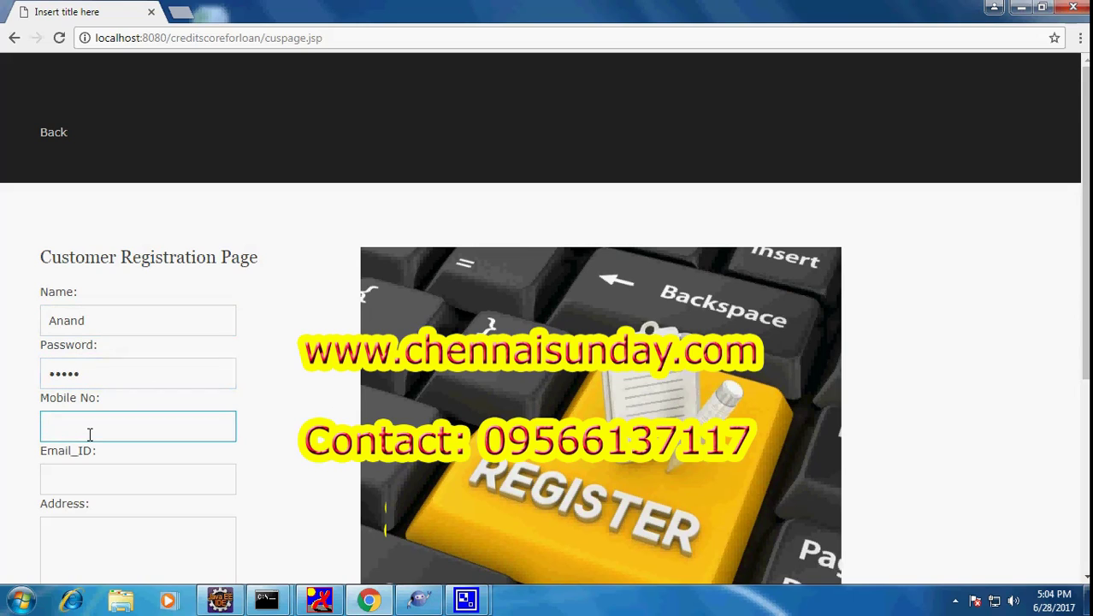
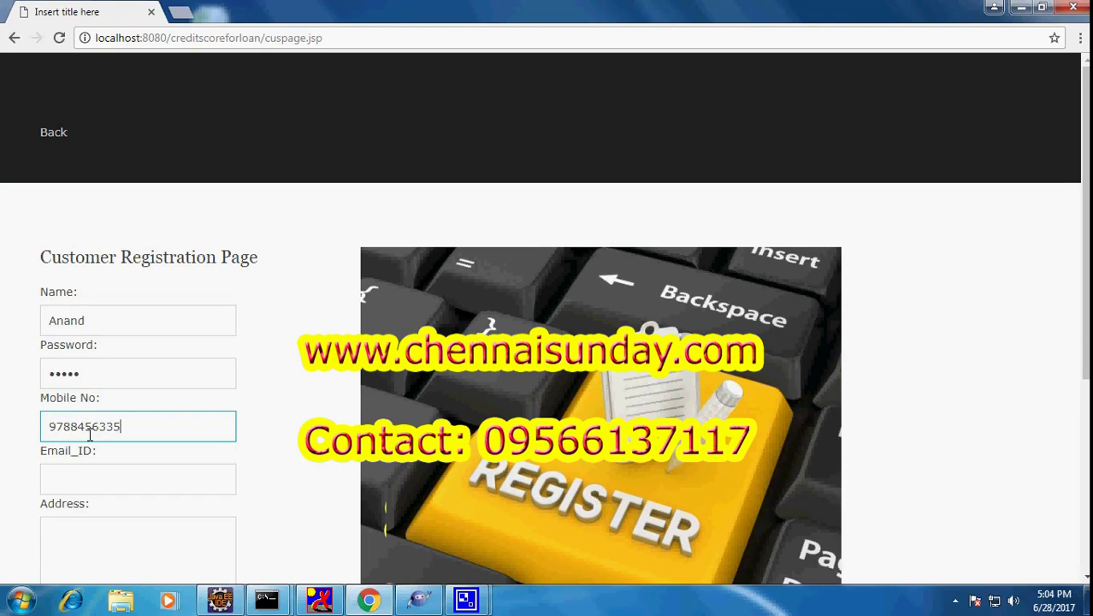
left_click(74, 477)
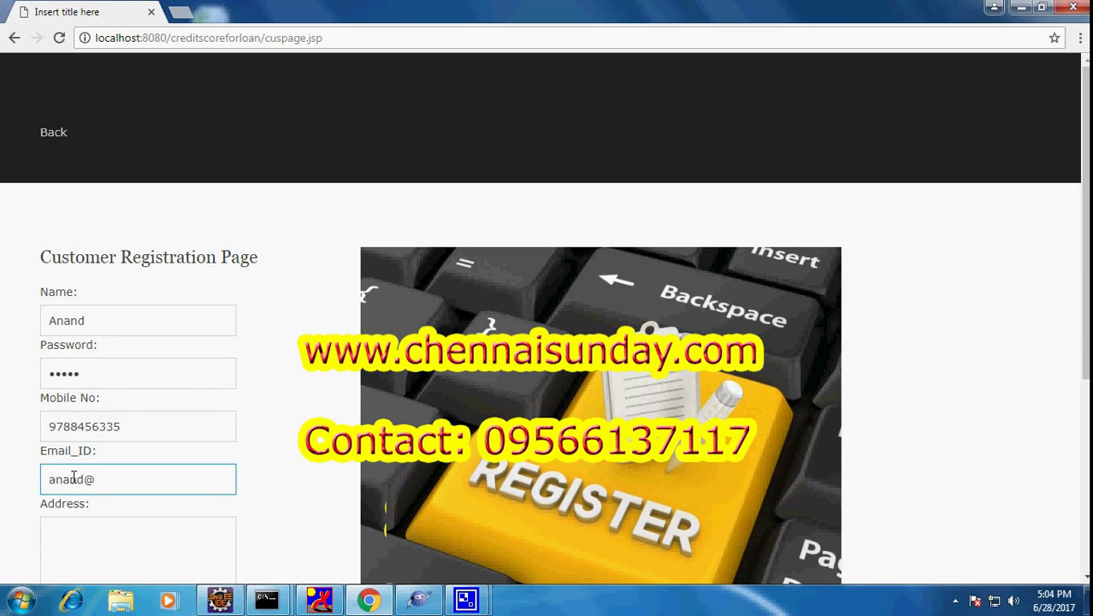
Enter the customer's postal address and select Male as the gender
scroll(86, 466, "down", 2)
left_click(92, 393)
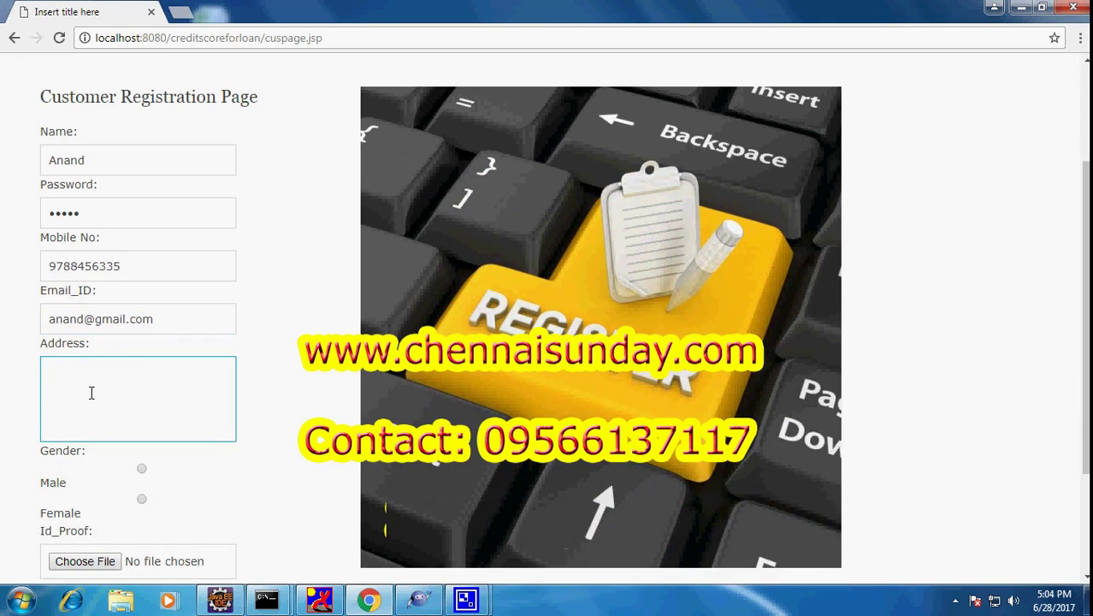
type("paillavaram,chen")
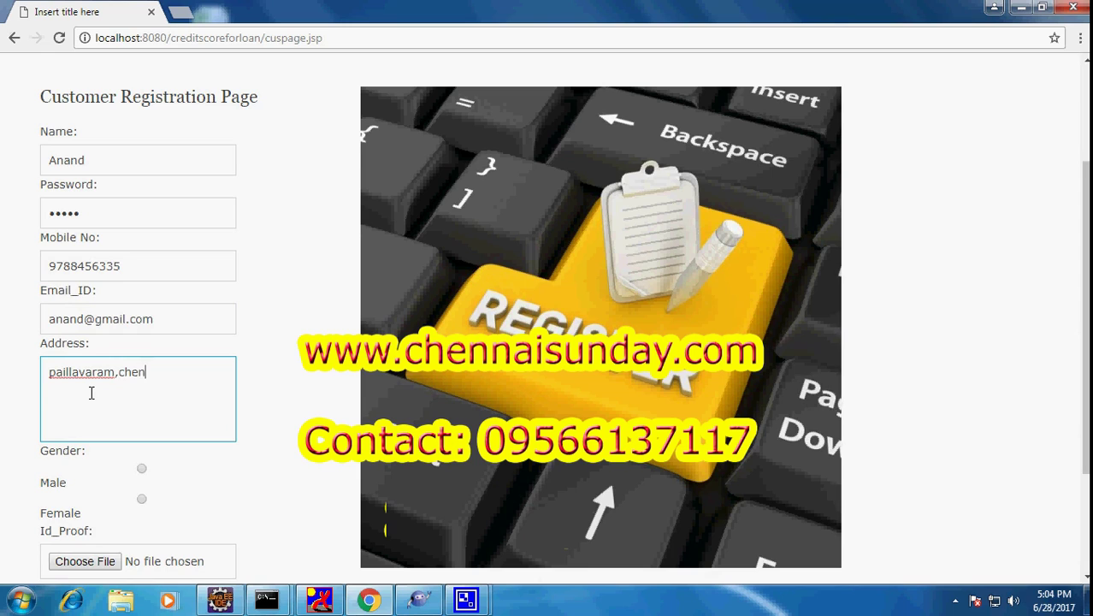
type("nai,899889.")
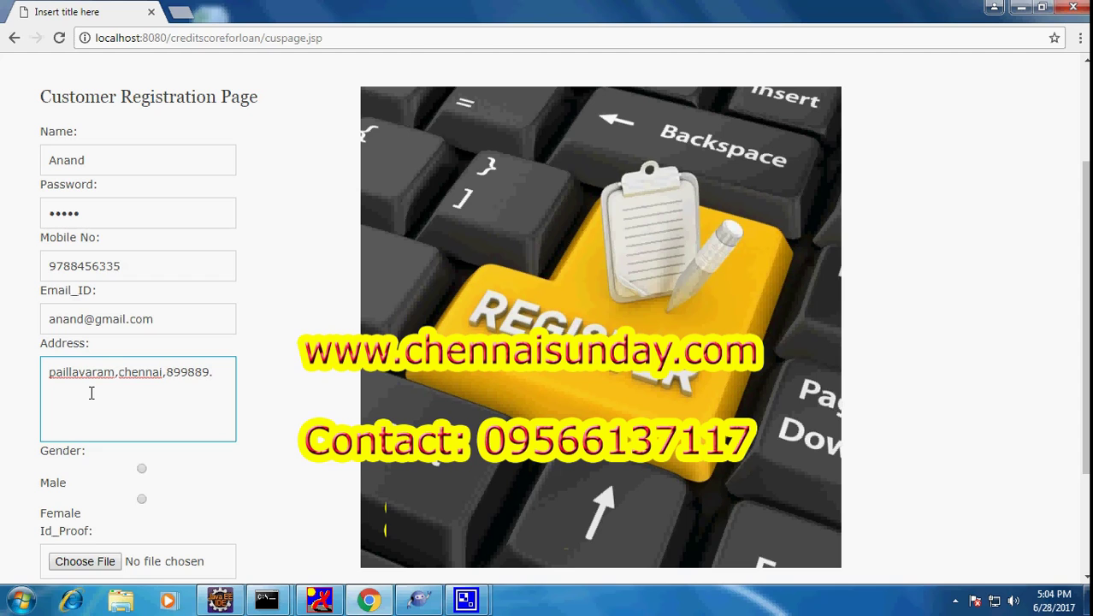
left_click(141, 468)
scroll(176, 396, "down", 1)
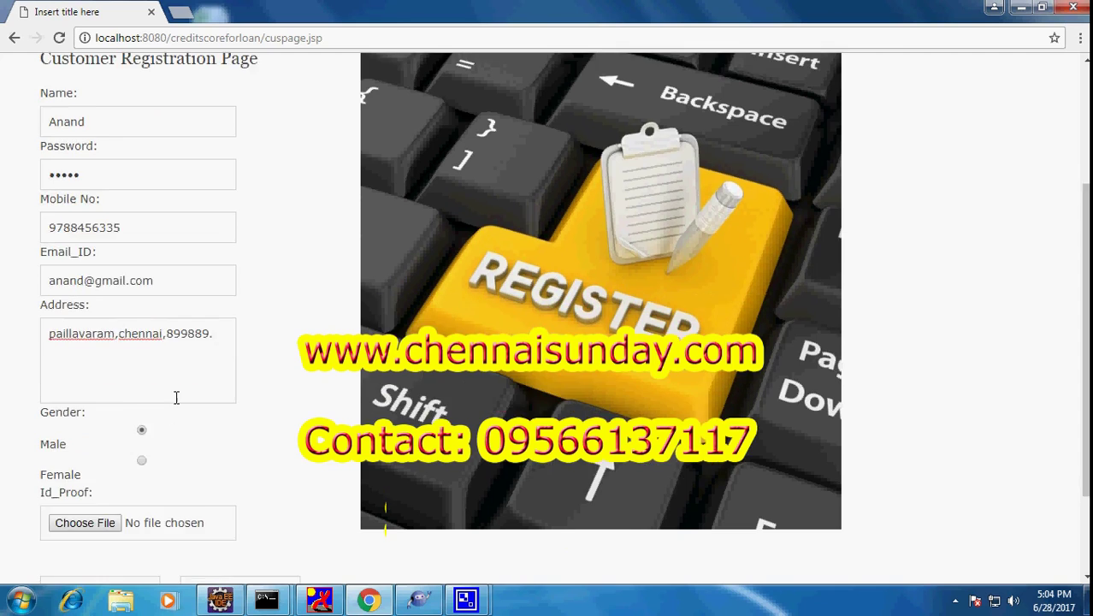
scroll(176, 396, "down", 3)
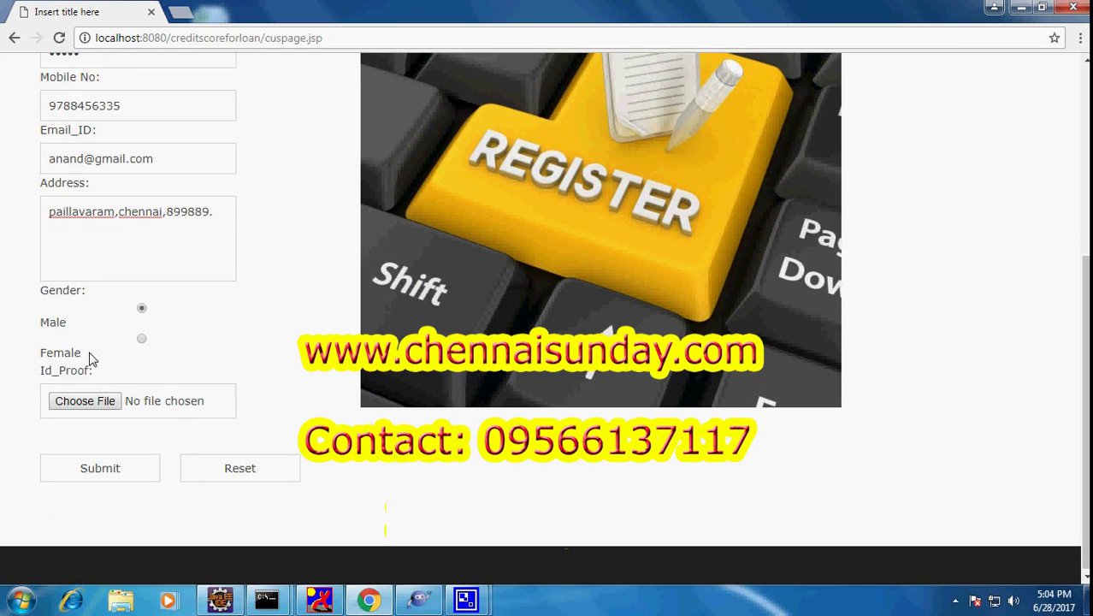
Attach barrow.xlsx from Documents as the ID proof and submit the registration
left_click(103, 402)
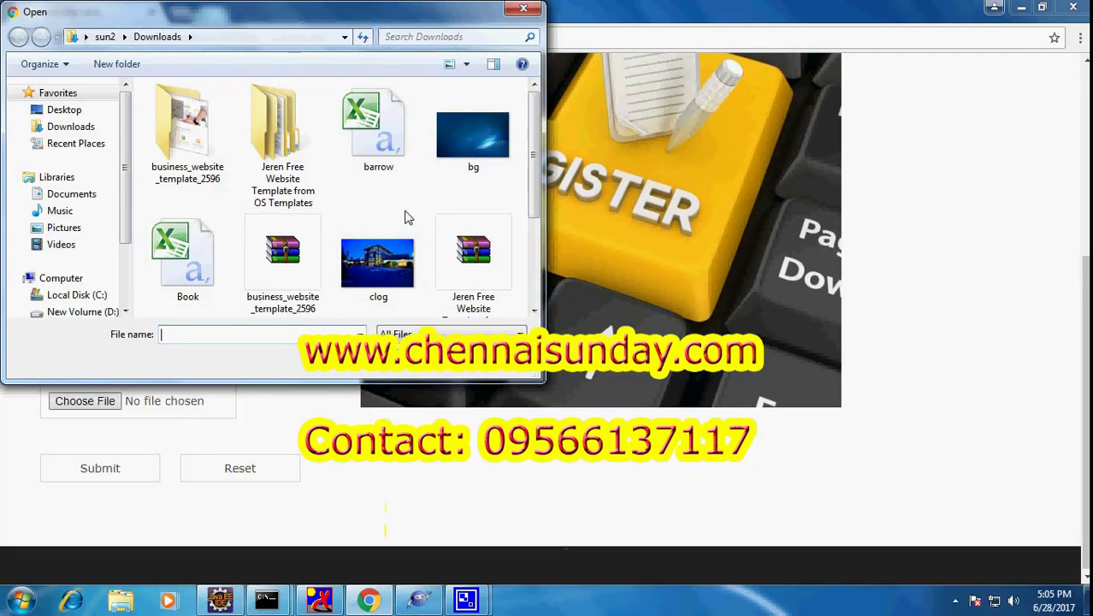
left_click(69, 126)
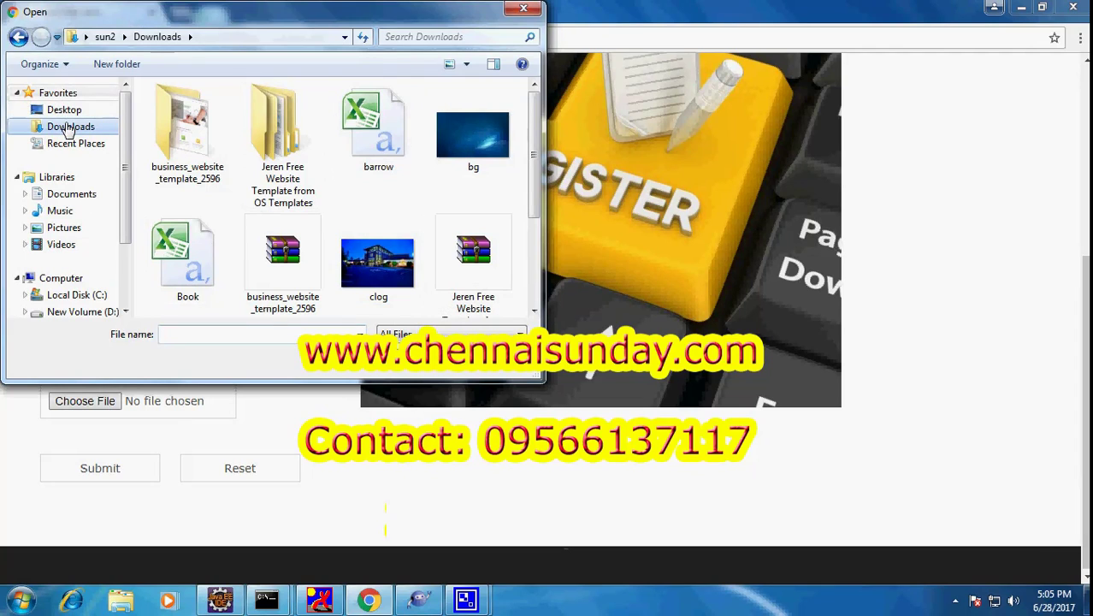
left_click(72, 195)
double_click(198, 157)
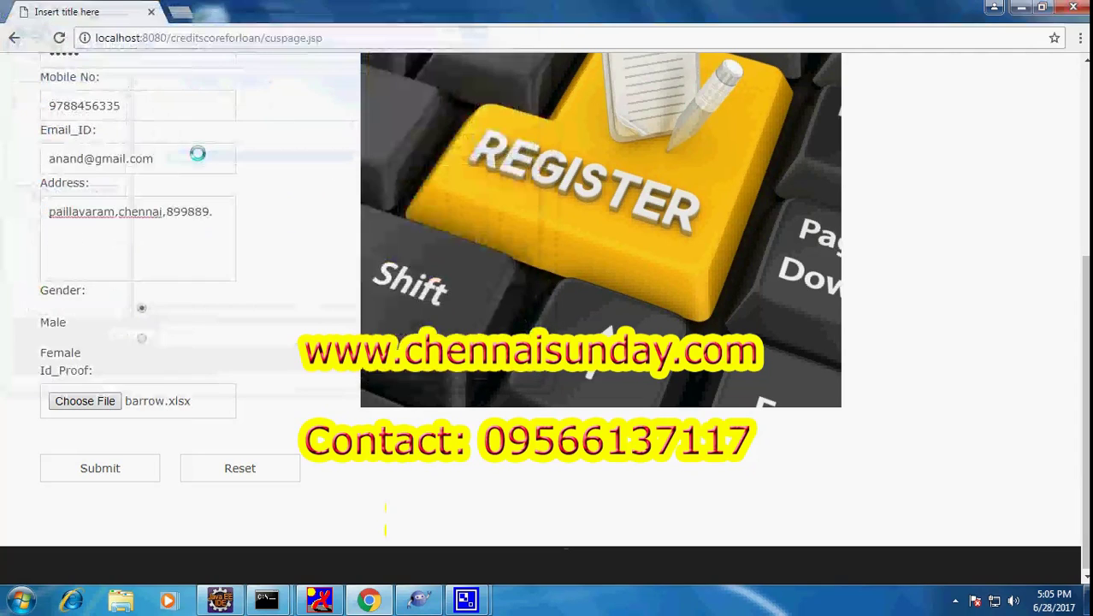
left_click(102, 468)
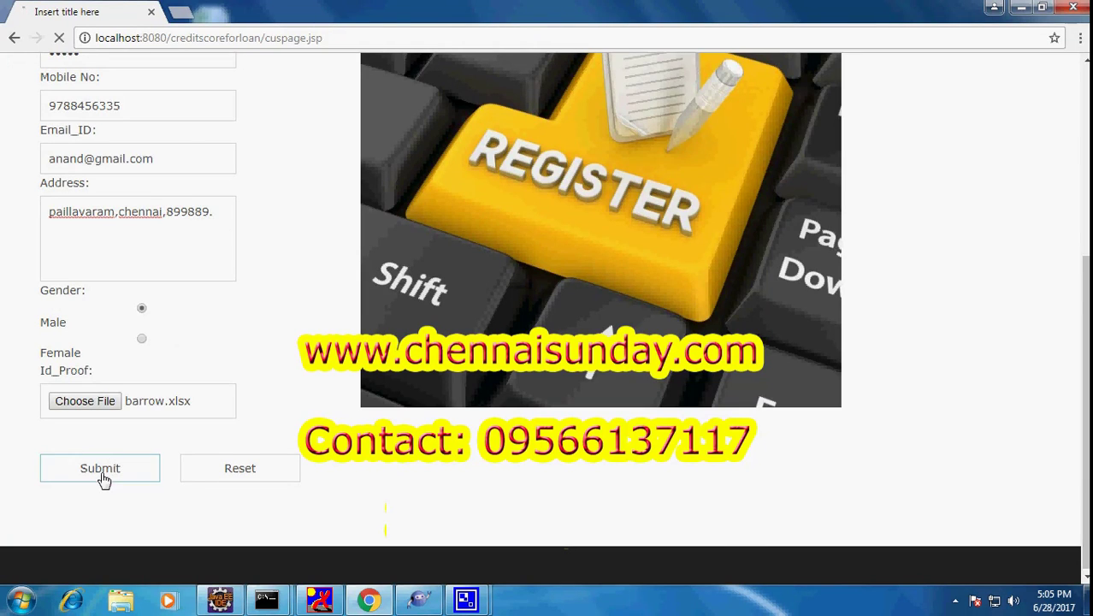
scroll(331, 317, "down", 3)
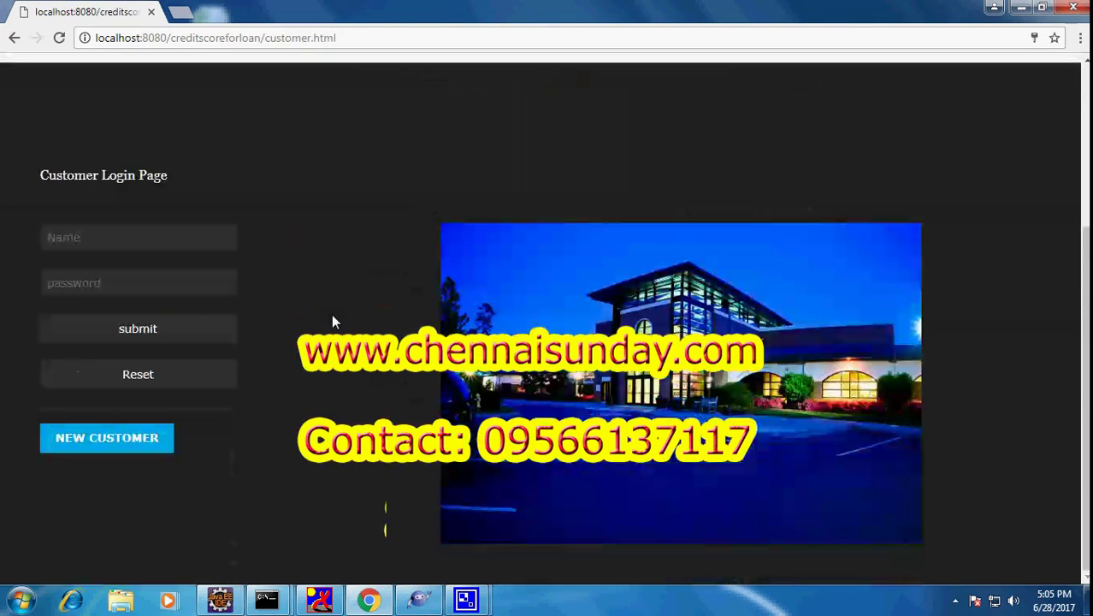
Log in with the newly registered customer's name and password
left_click(173, 236)
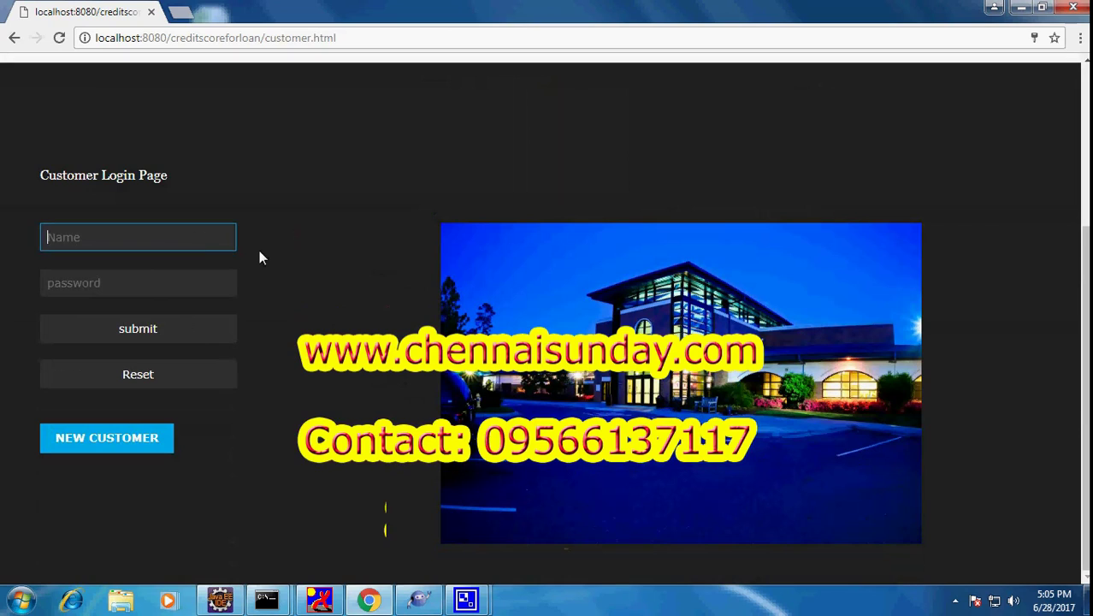
type("Anand")
left_click(151, 289)
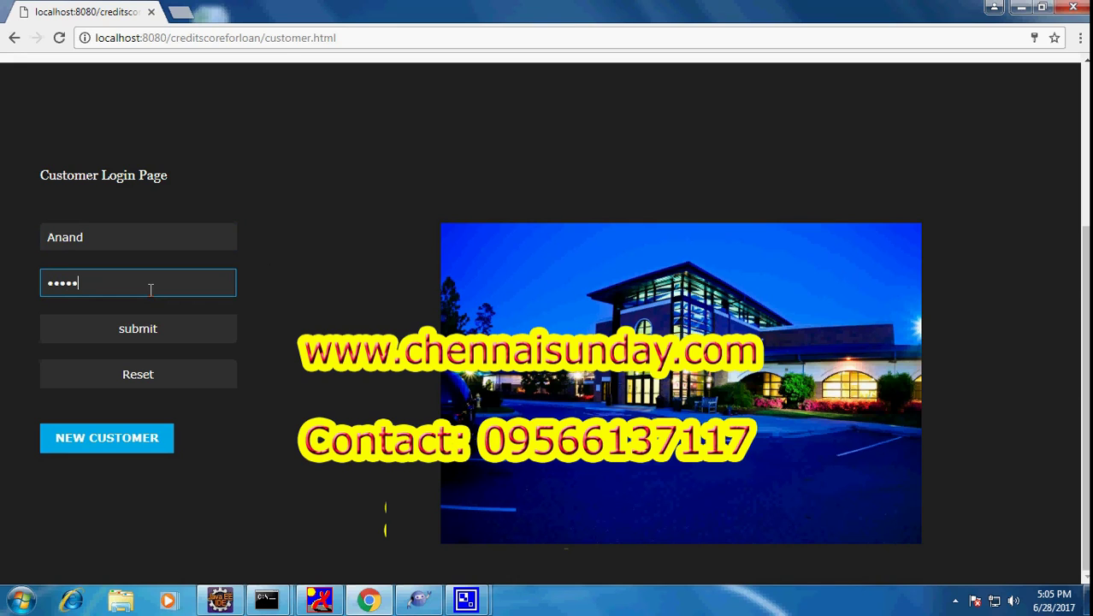
key("Return")
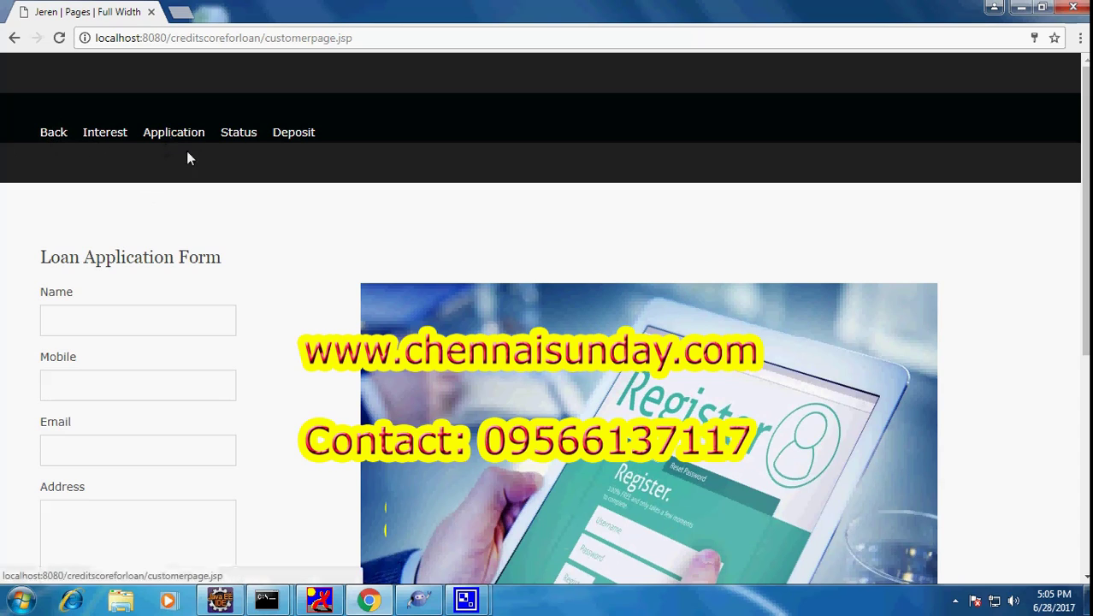
View the banks' loan interest rate table
left_click(105, 137)
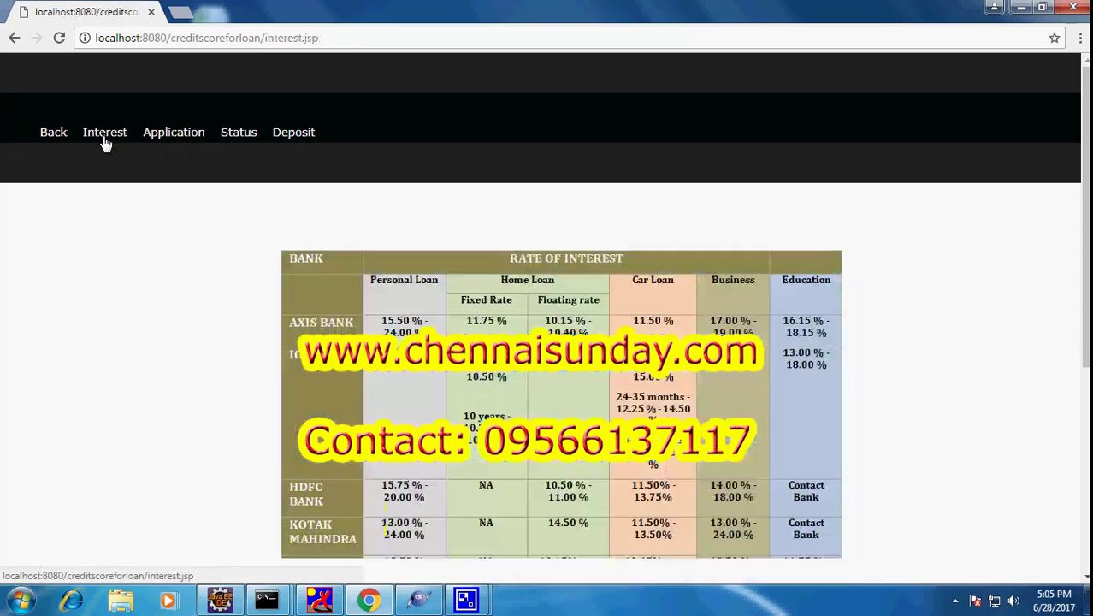
scroll(335, 229, "down", 3)
scroll(335, 228, "up", 4)
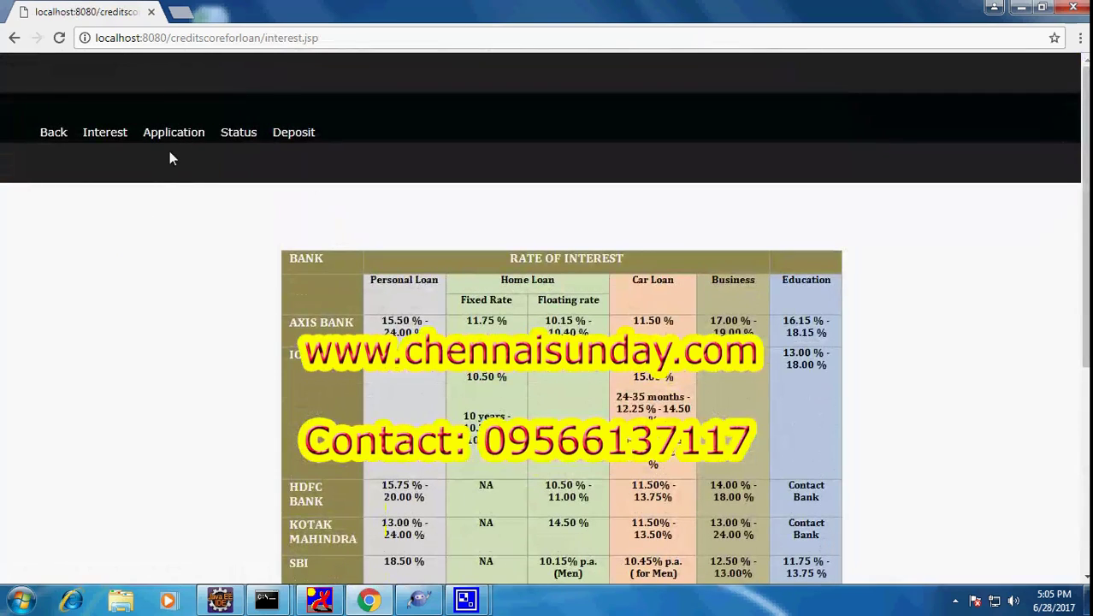
Look over the Loan Application Form, then open the loan Status table
left_click(175, 136)
scroll(119, 158, "down", 2)
left_click_drag(107, 96, 236, 95)
scroll(261, 178, "down", 3)
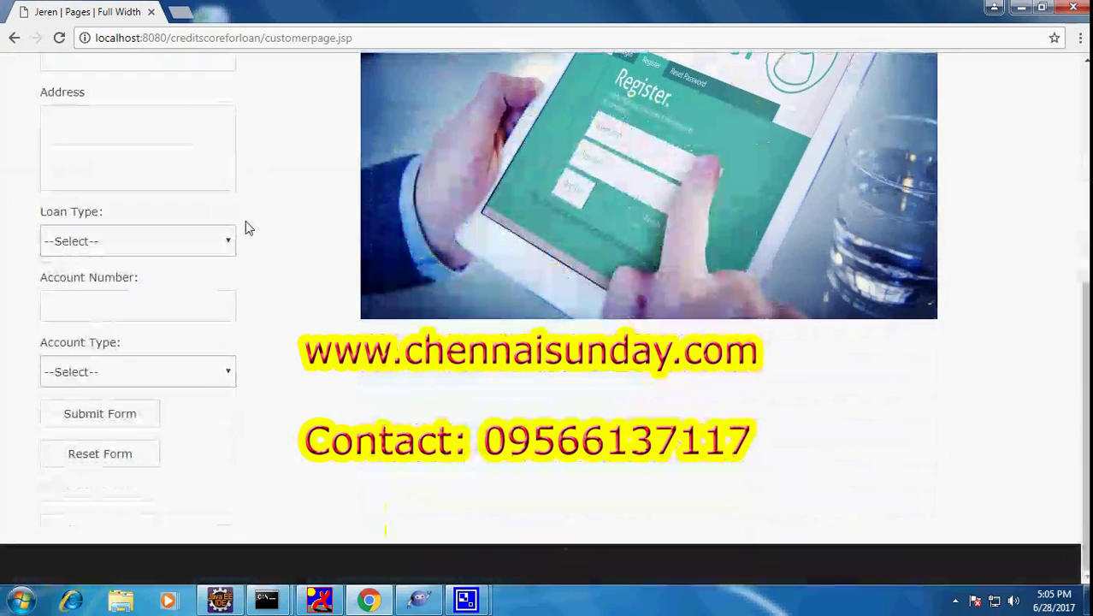
scroll(282, 425, "up", 5)
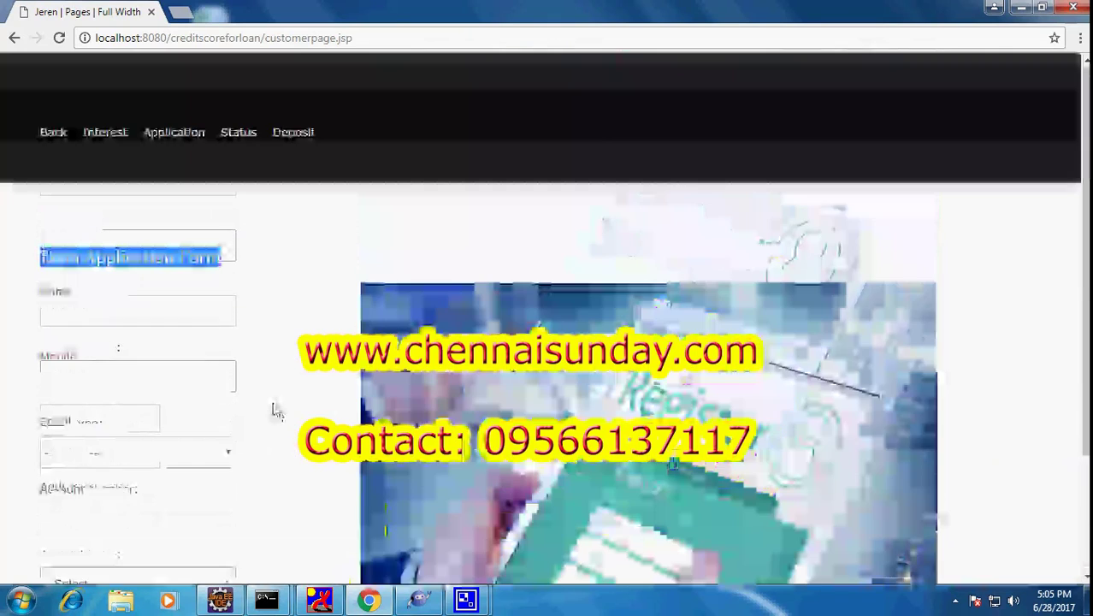
left_click(239, 132)
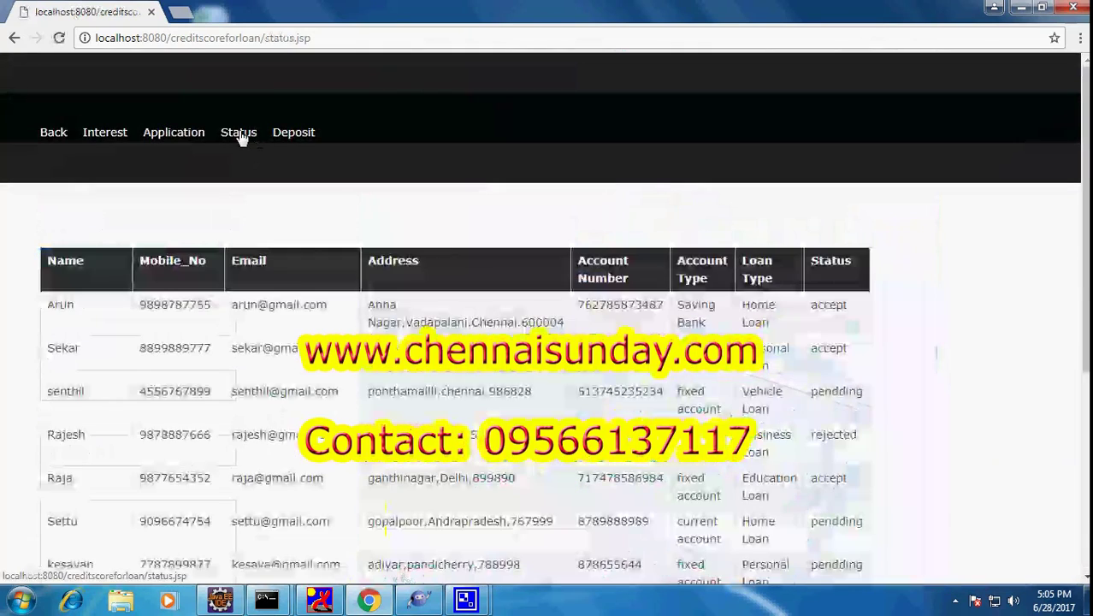
Review the applicants' loan statuses and bring up the Loan Deposit Form
scroll(237, 180, "down", 5)
scroll(237, 181, "up", 5)
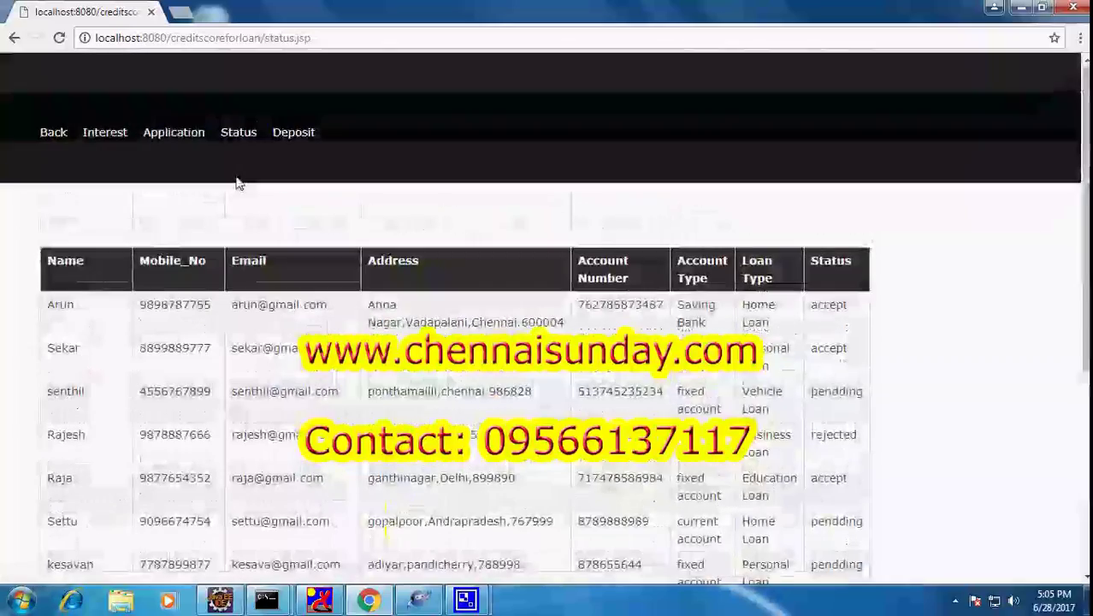
scroll(68, 346, "down", 8)
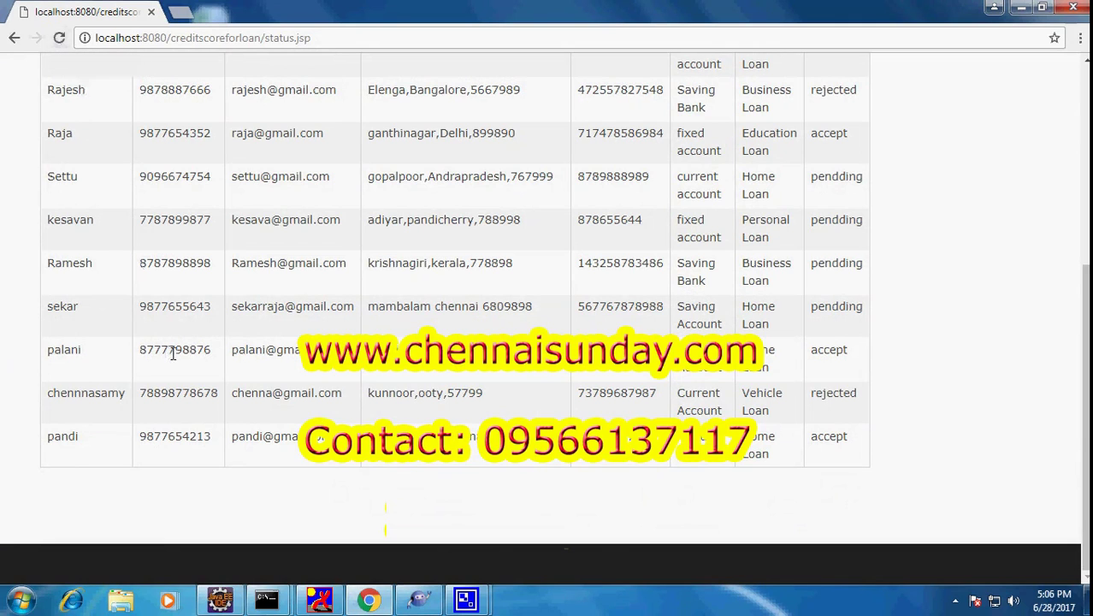
scroll(173, 350, "up", 5)
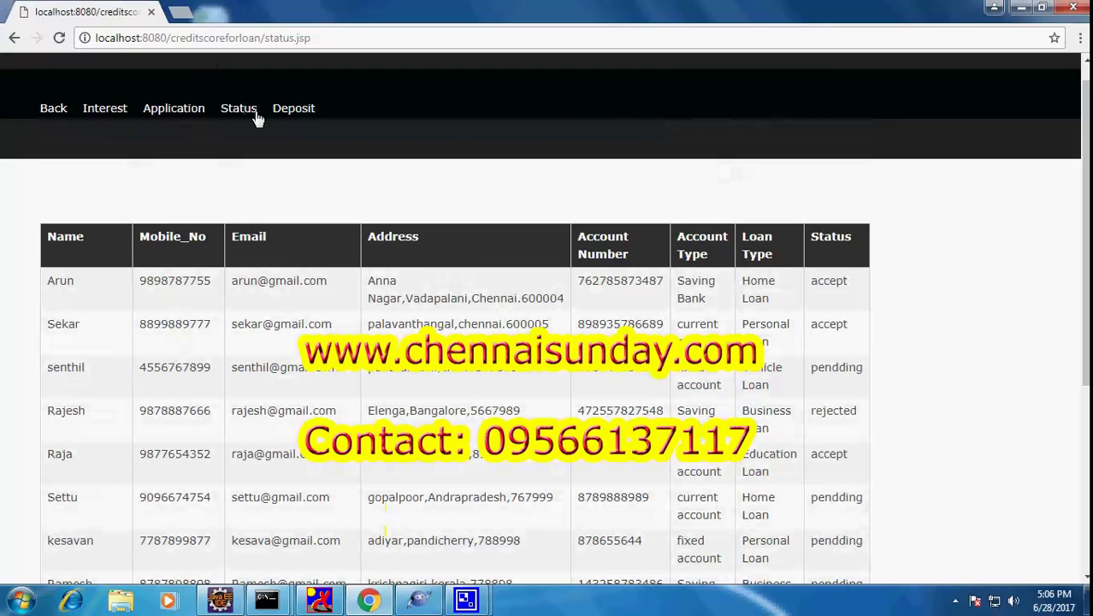
left_click(287, 112)
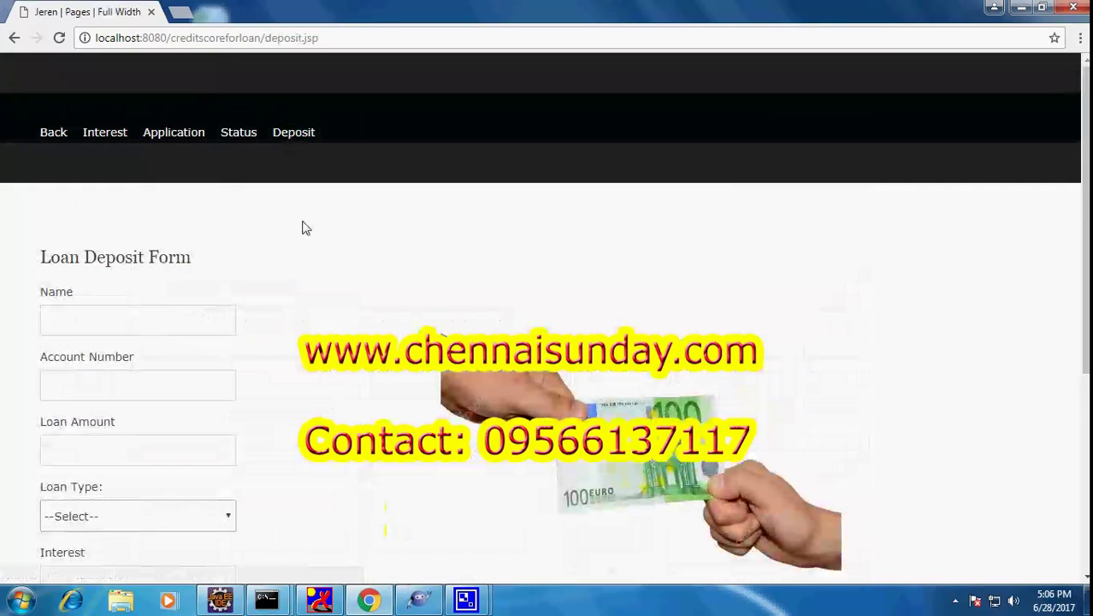
Look over the empty Loan Deposit Form and its heading
scroll(302, 227, "down", 3)
scroll(304, 227, "up", 1)
scroll(302, 229, "up", 2)
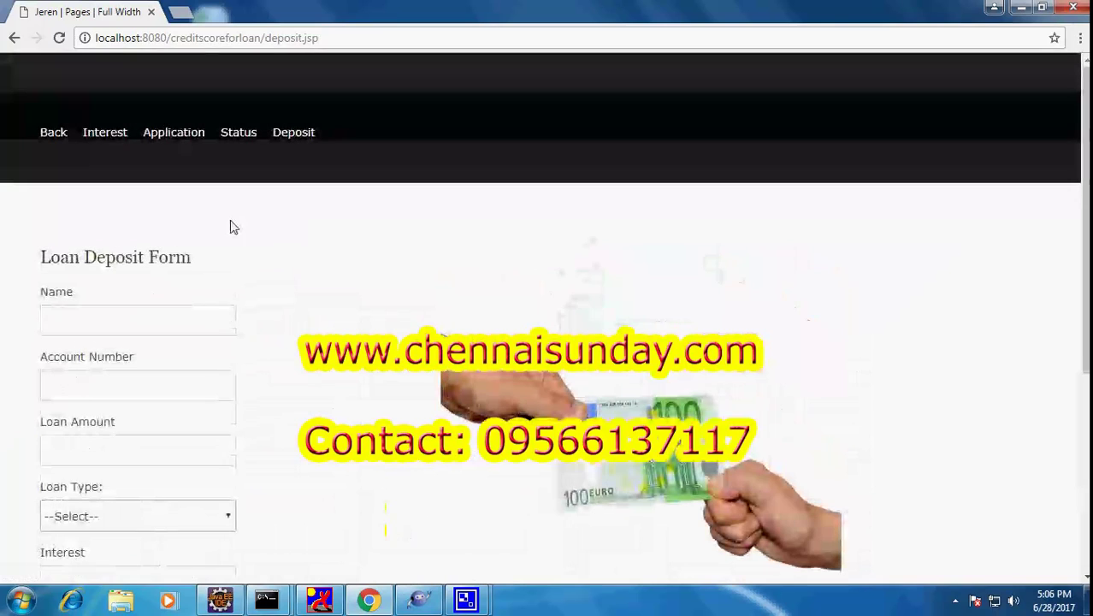
left_click_drag(40, 256, 227, 254)
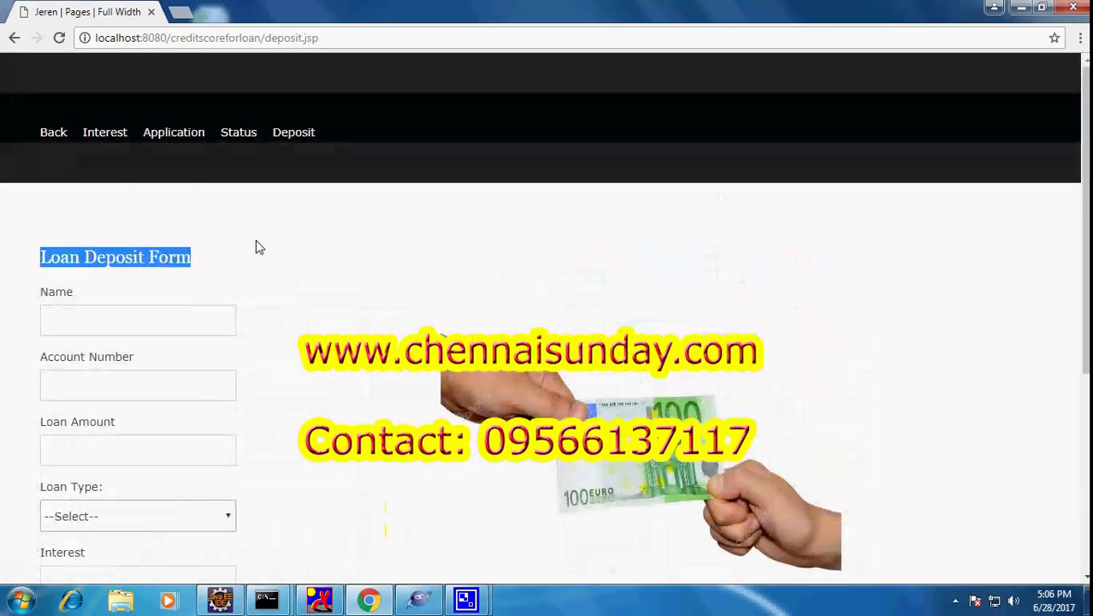
scroll(258, 245, "down", 4)
scroll(258, 245, "up", 4)
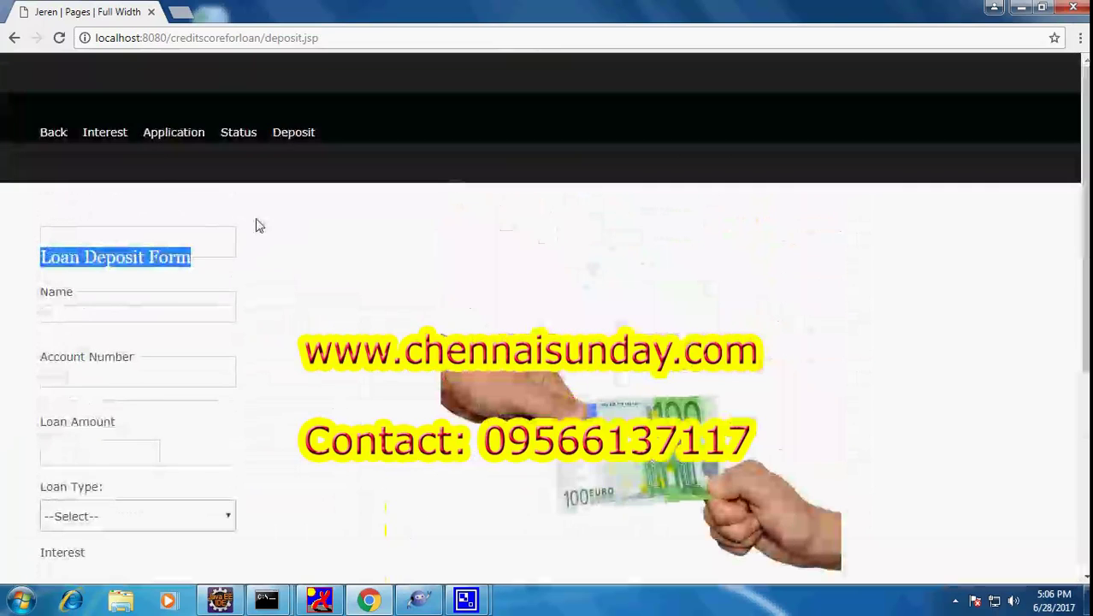
Switch to the Loan Application Form and place the cursor in its name field
left_click(162, 135)
left_click_drag(50, 257, 257, 265)
scroll(143, 253, "down", 1)
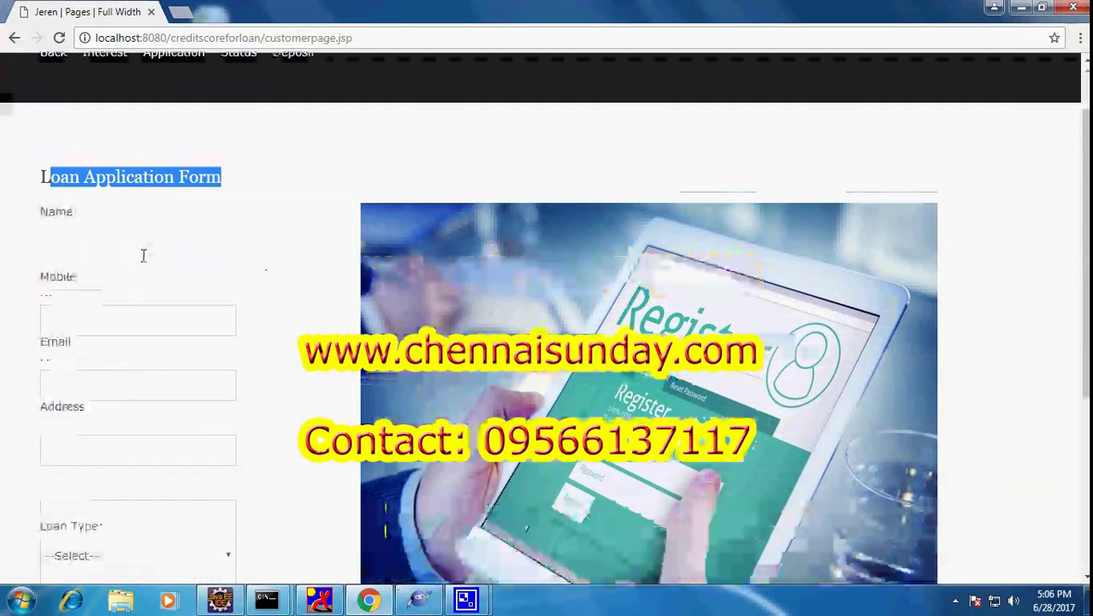
left_click(130, 245)
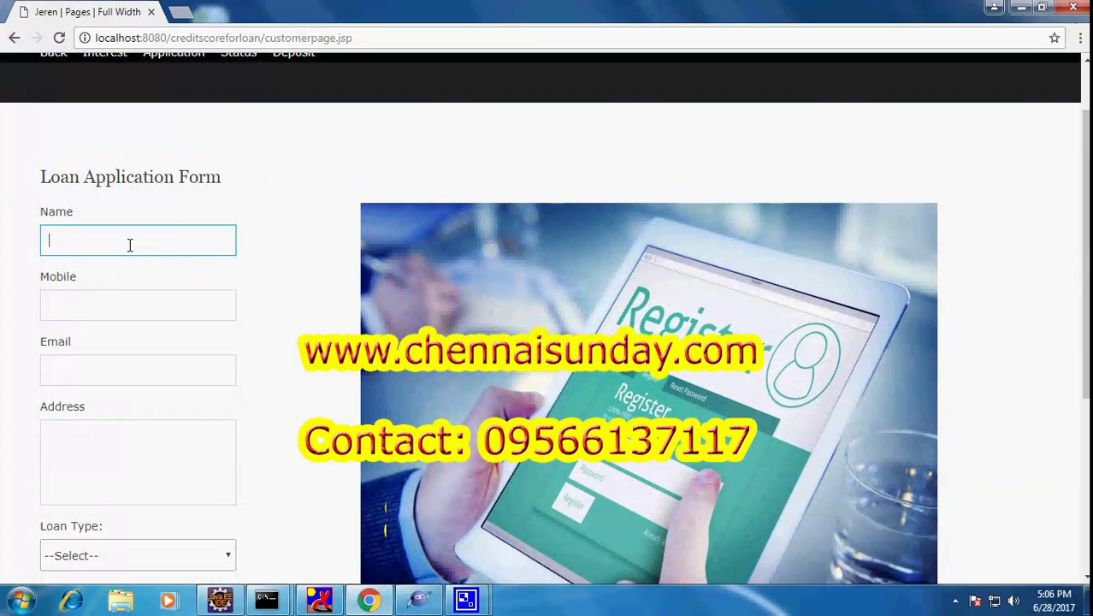
Enter the applicant's name, mobile number and e-mail address
type("Anan")
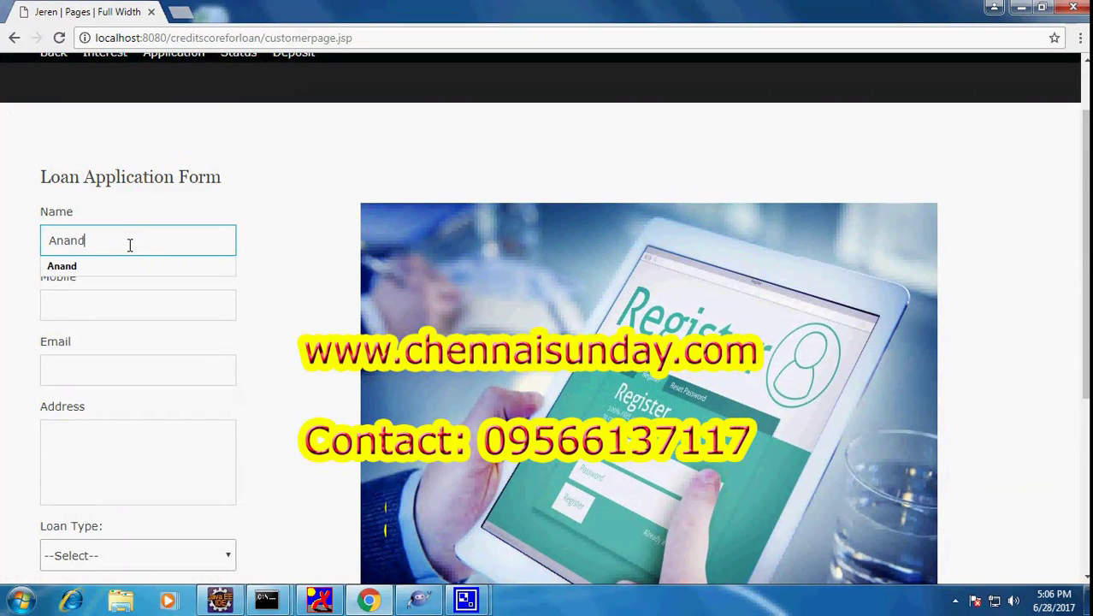
type("d")
left_click(106, 269)
left_click(100, 297)
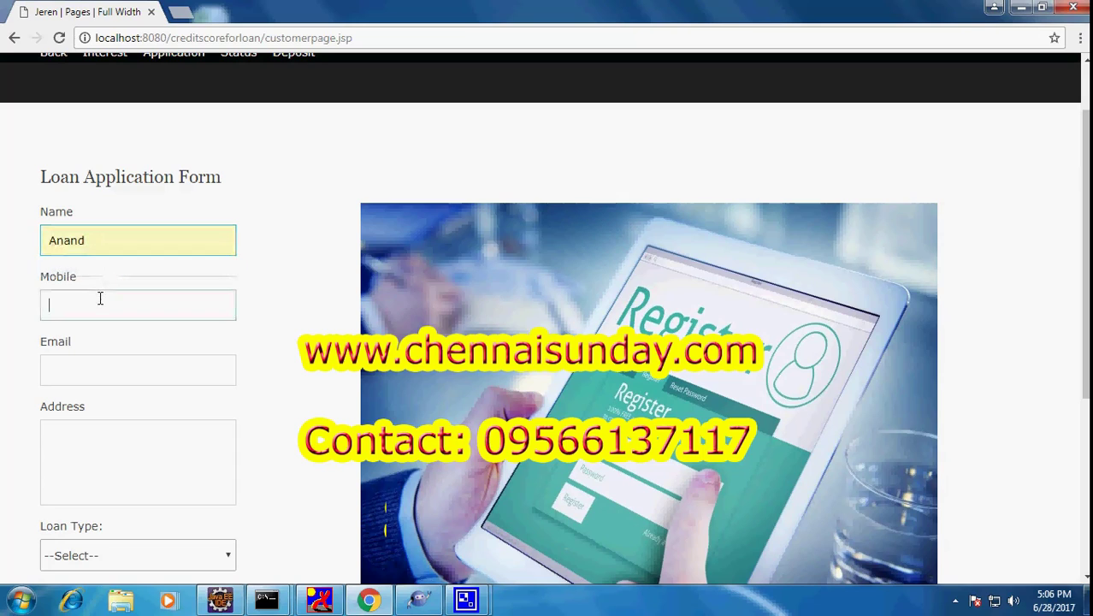
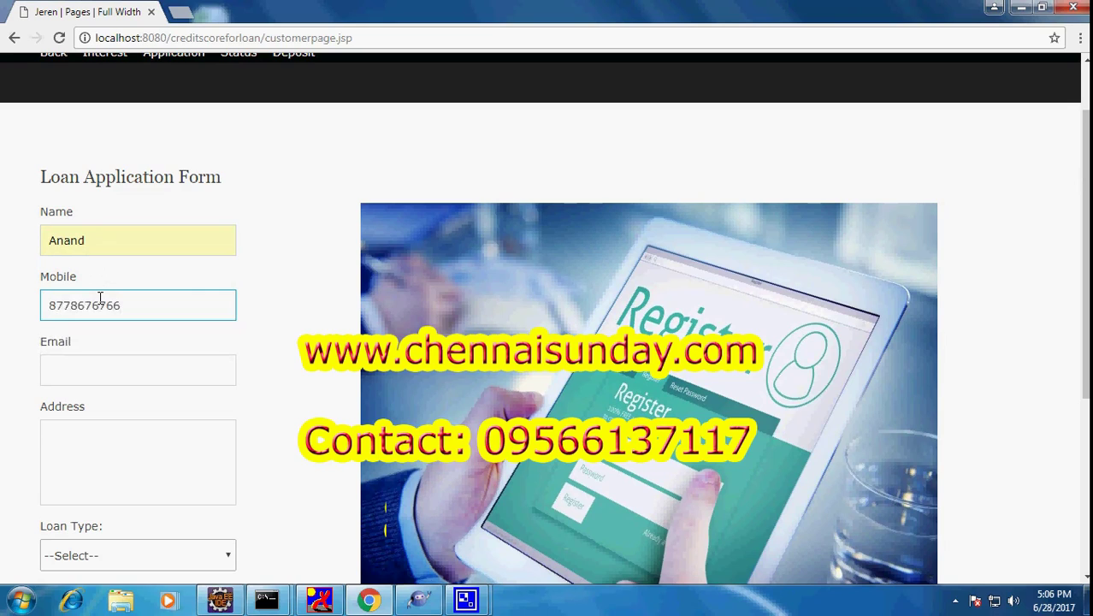
left_click(103, 380)
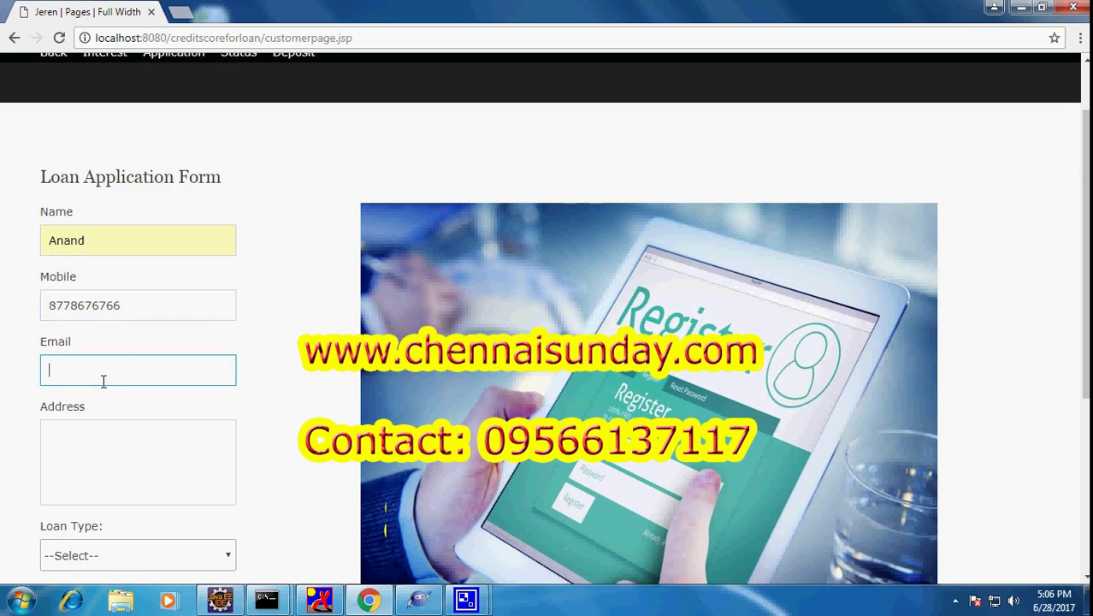
type("A")
key("BackSpace")
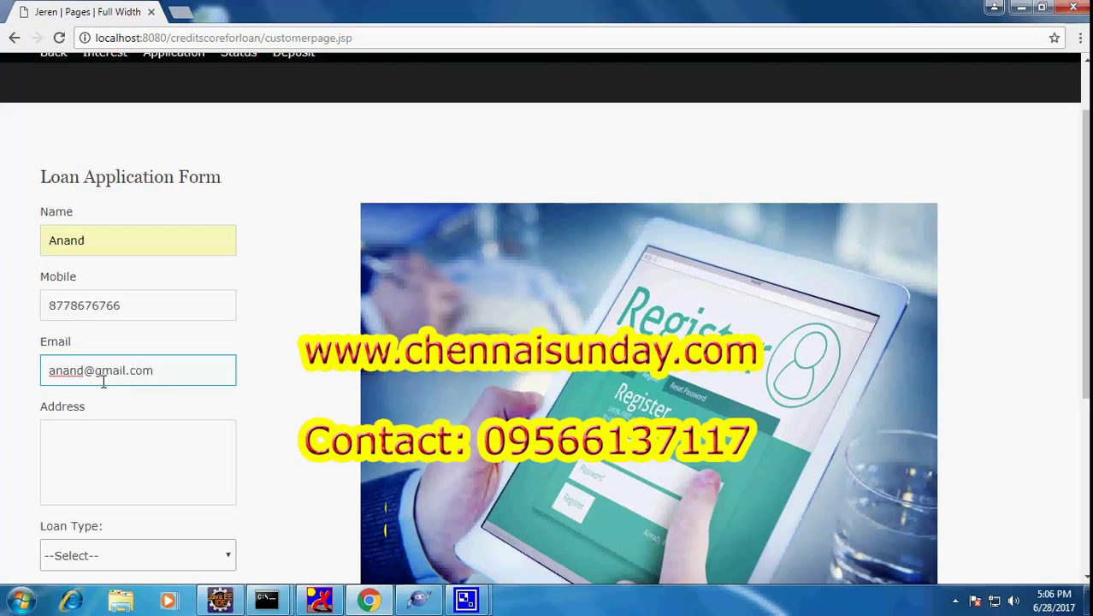
Enter the applicant's postal address, correcting its trailing digit
left_click(94, 430)
type("paillavar")
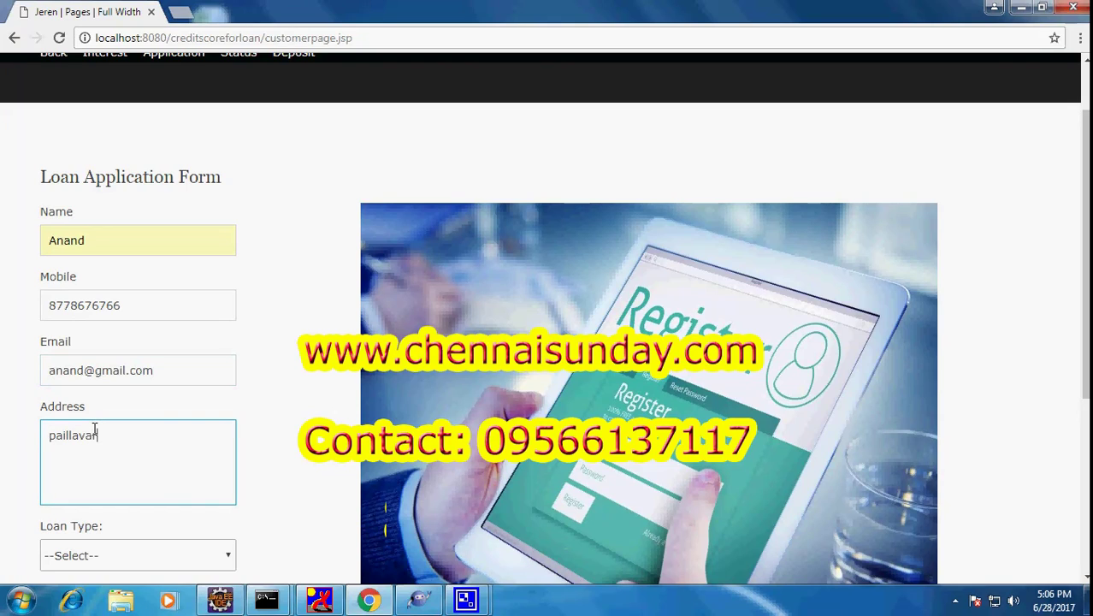
type("am,chennai,")
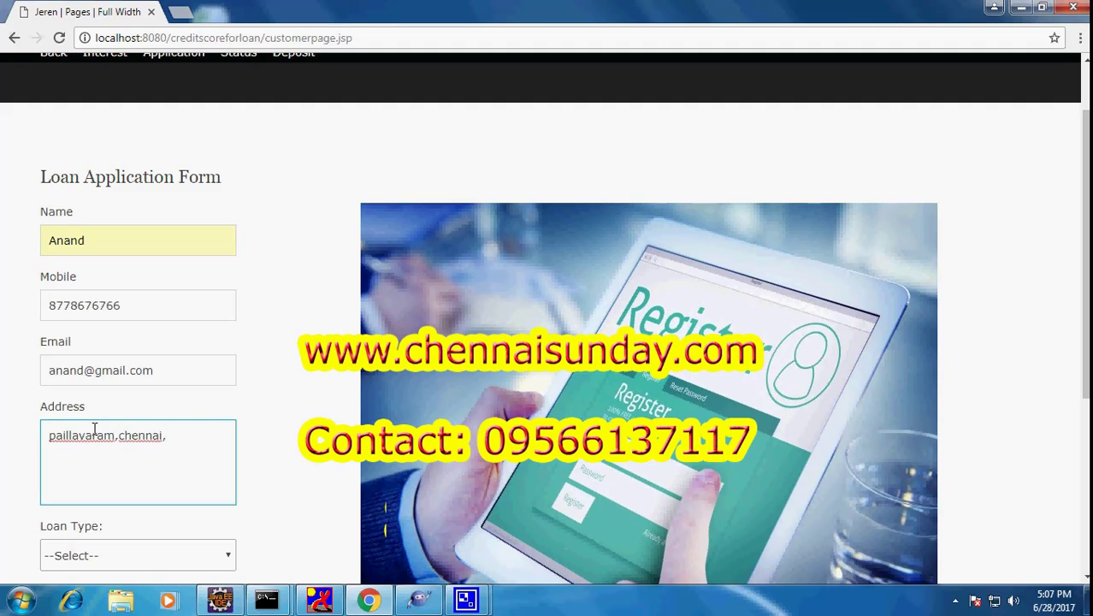
type("98989786.")
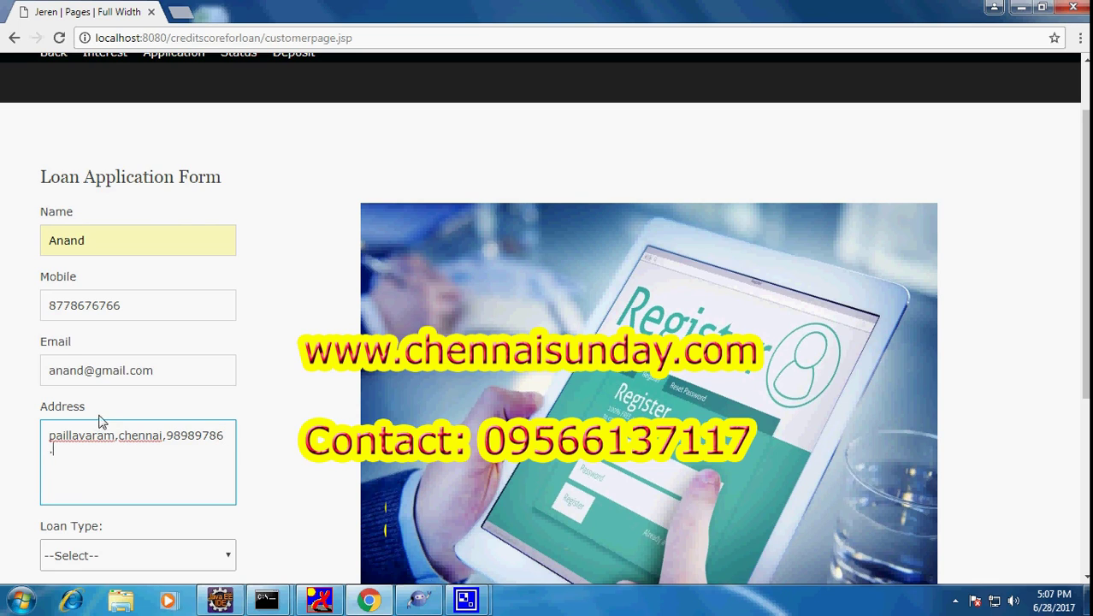
key("BackSpace")
key("BackSpace")
type(".")
scroll(99, 419, "down", 3)
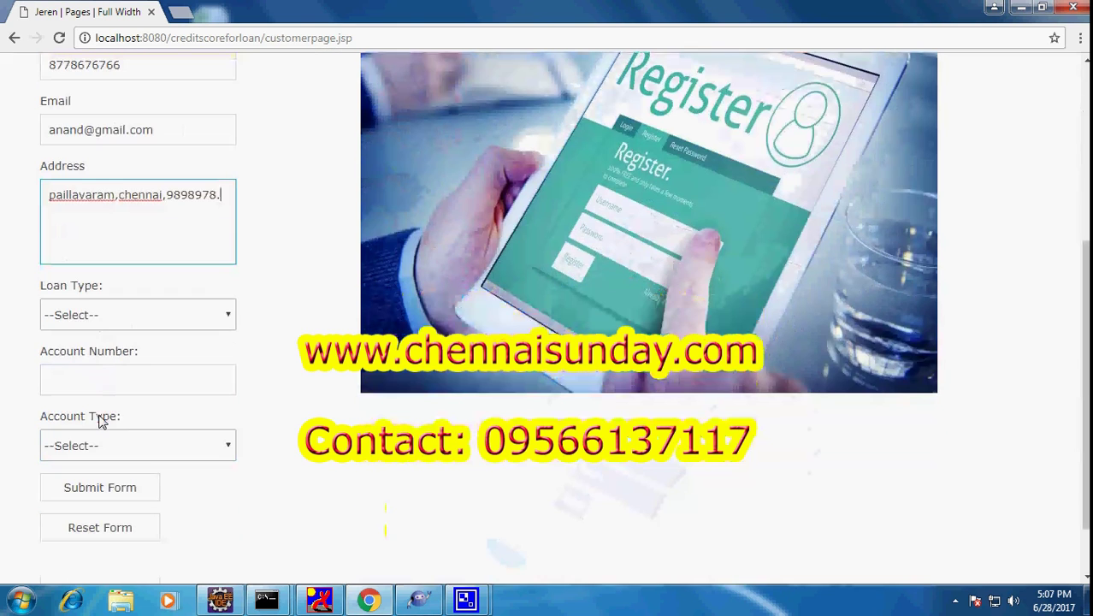
Choose Personal Loan, enter the account number, pick Saving Account and submit
left_click(103, 317)
left_click(105, 370)
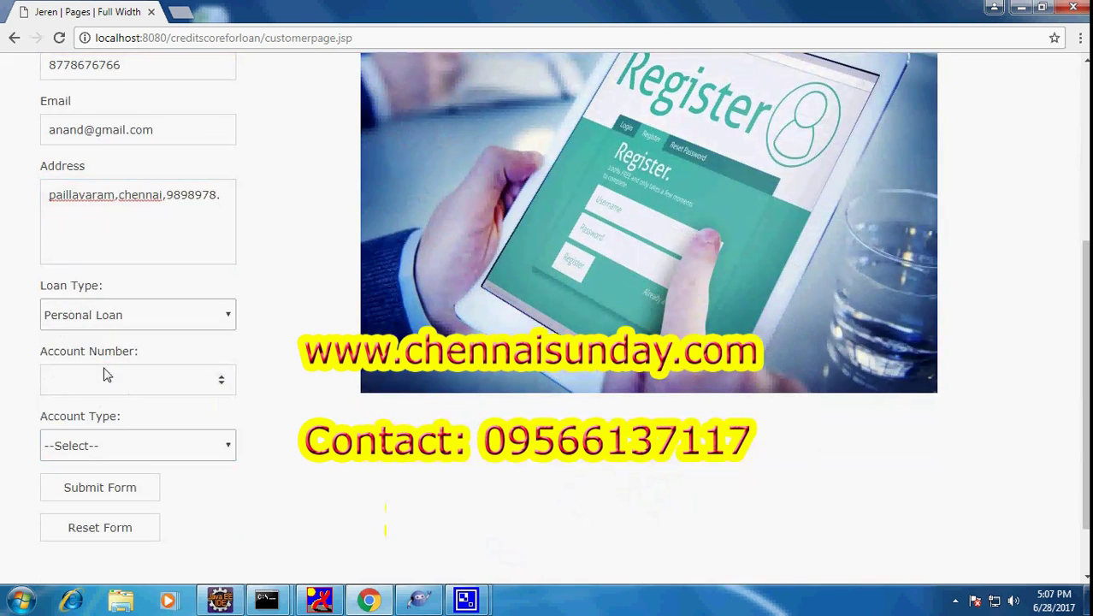
left_click(203, 379)
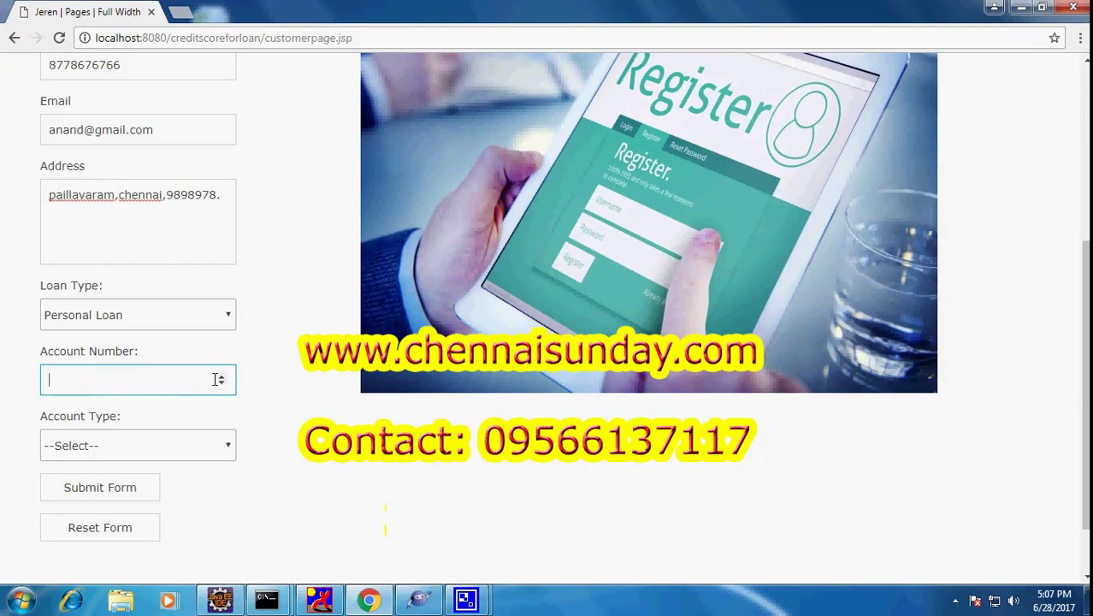
left_click(222, 384)
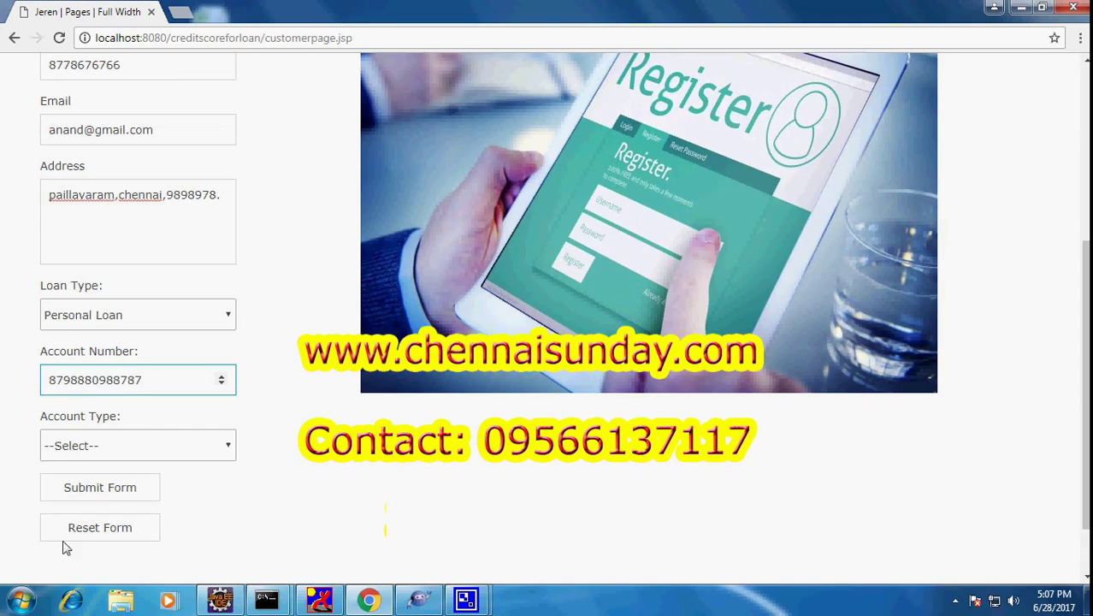
left_click(166, 450)
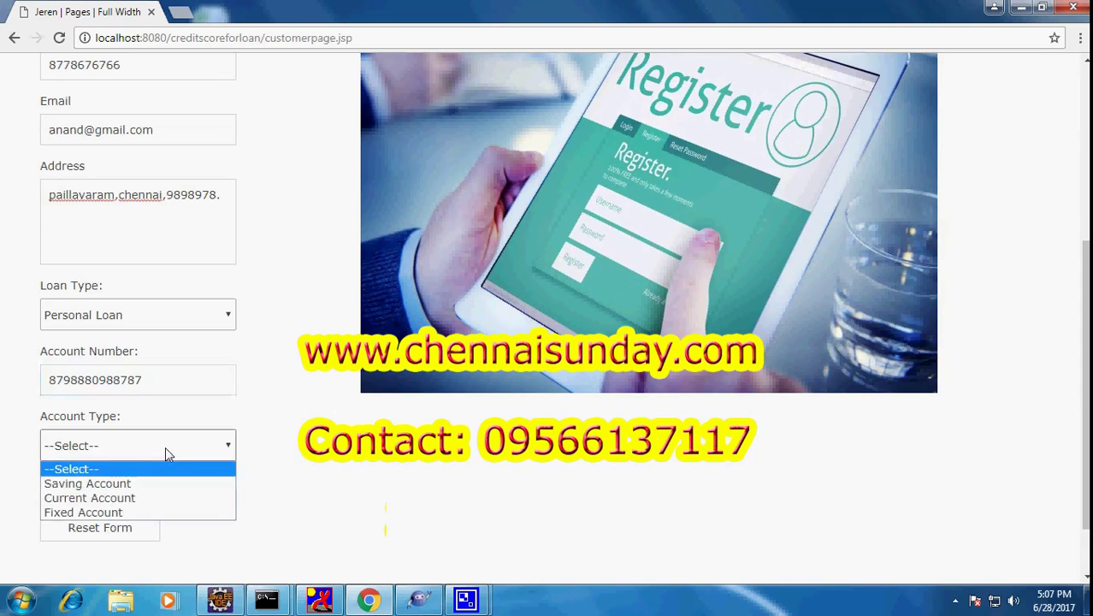
left_click(165, 489)
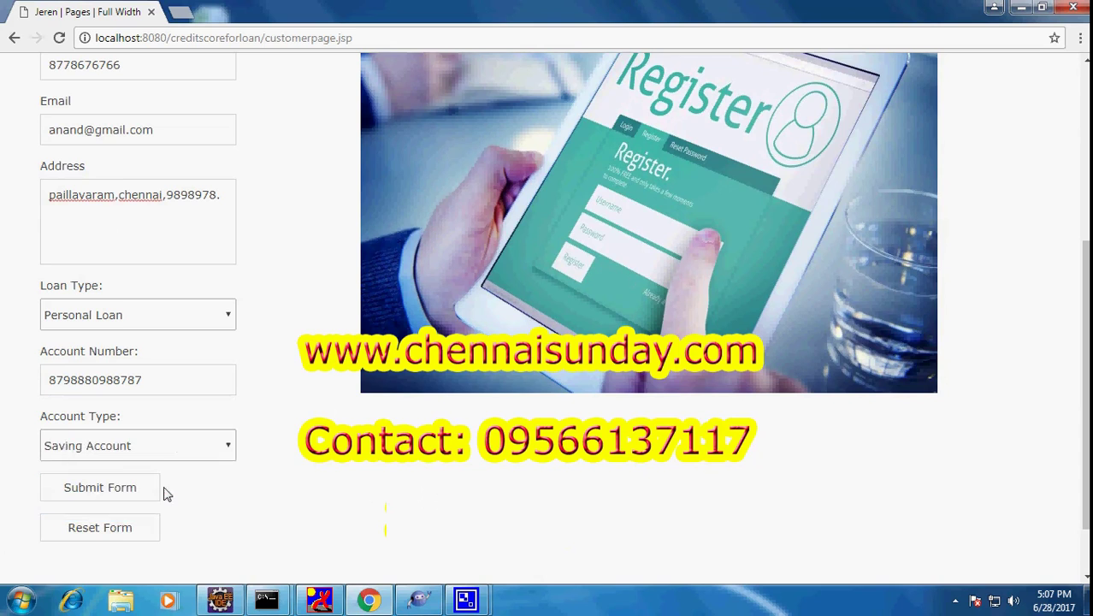
left_click(118, 500)
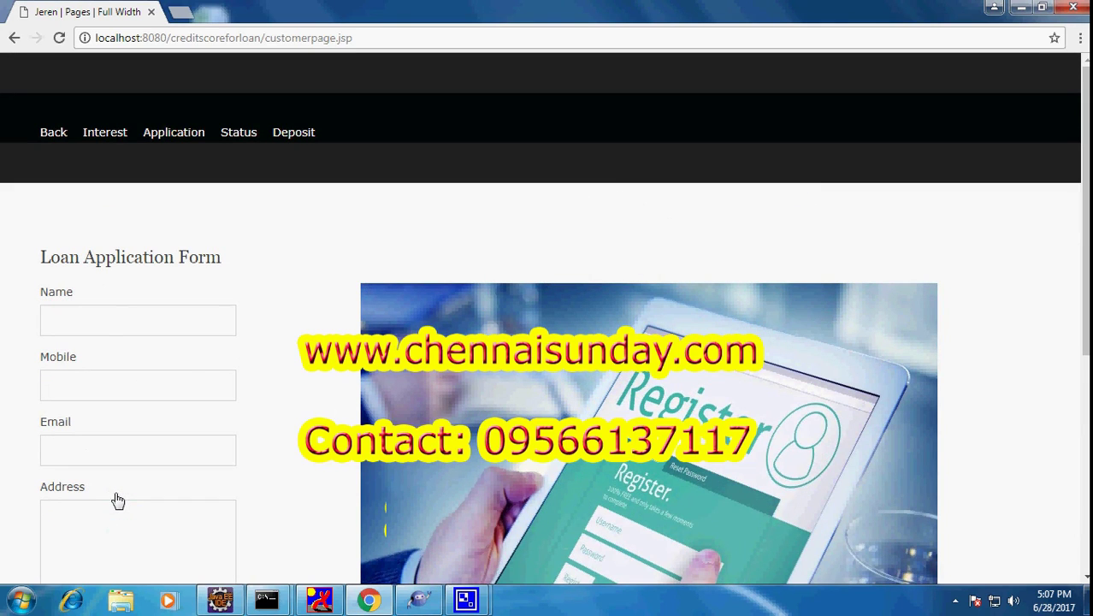
Go back to the home page and open the Manager Login Page
left_click(47, 141)
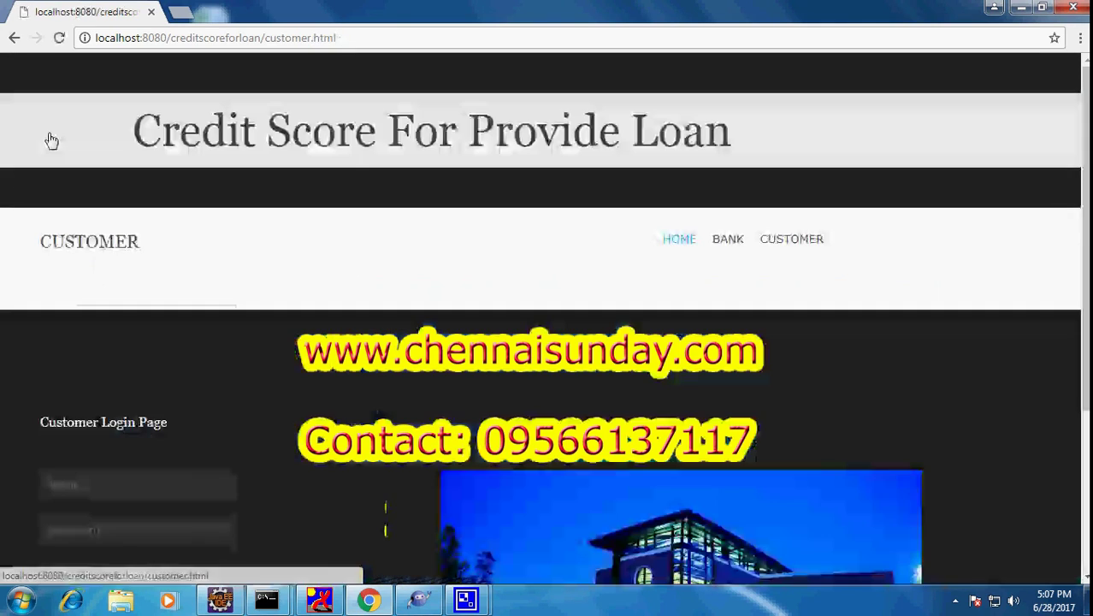
left_click(737, 239)
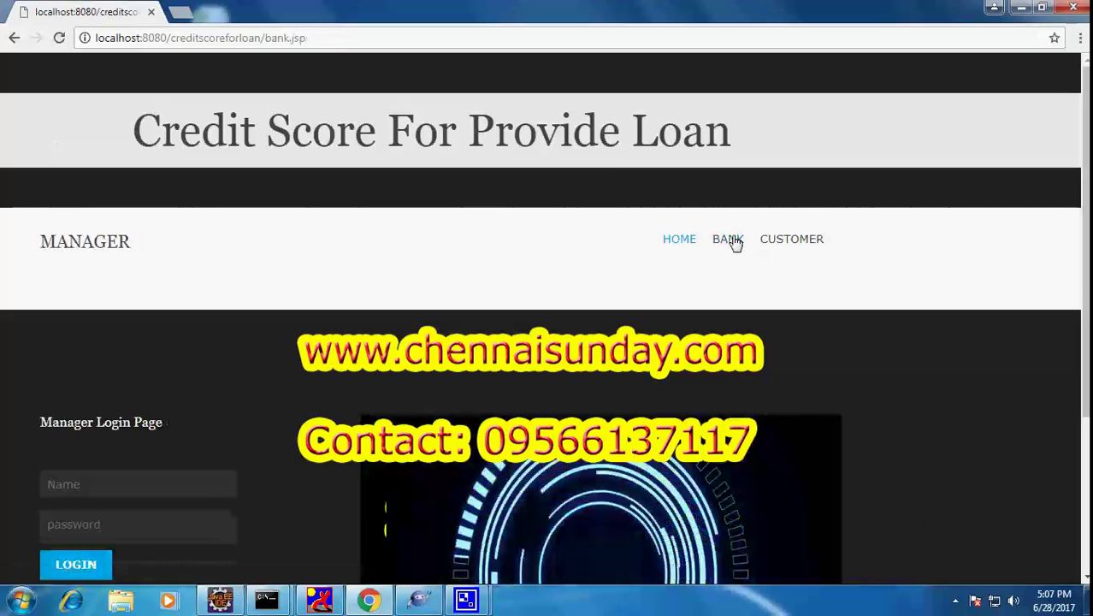
scroll(731, 239, "down", 3)
left_click_drag(44, 192, 183, 191)
Log in with the manager's user name and password
left_click(150, 246)
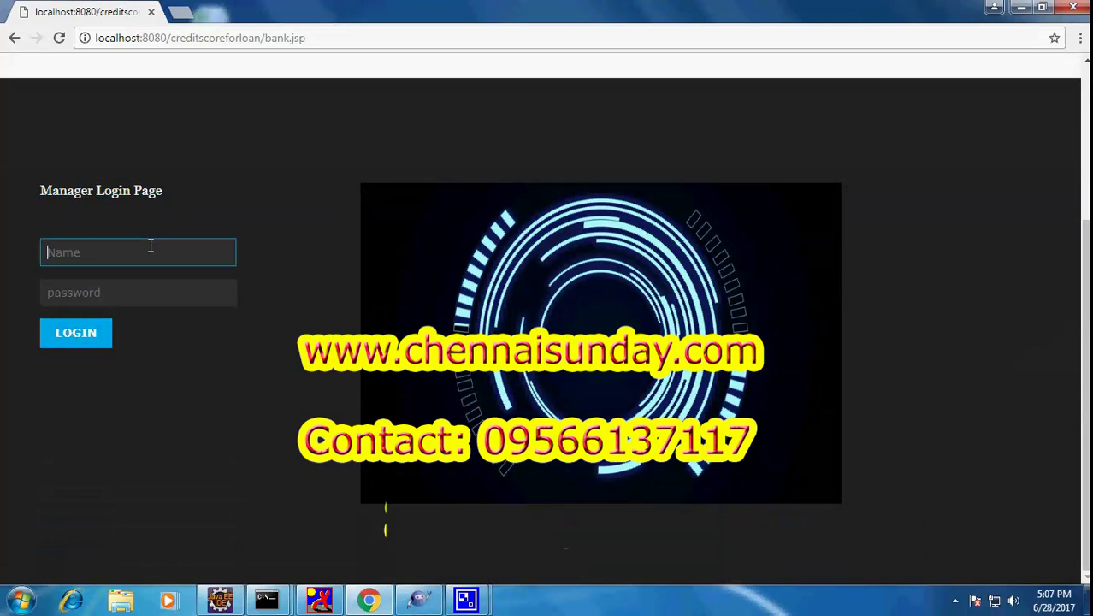
type("mana")
left_click(56, 277)
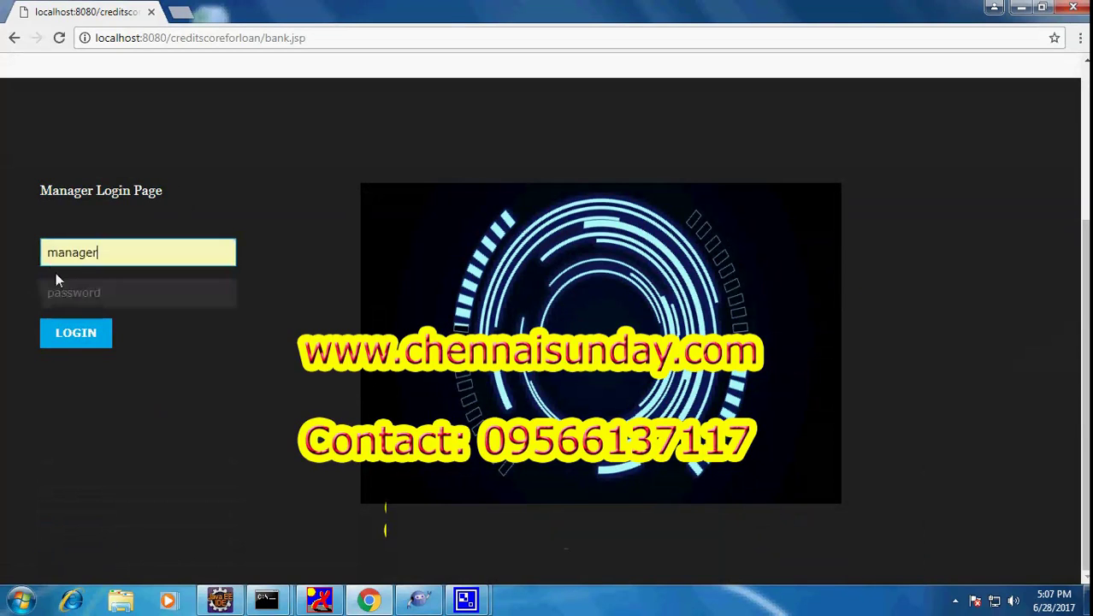
left_click(79, 295)
type("m")
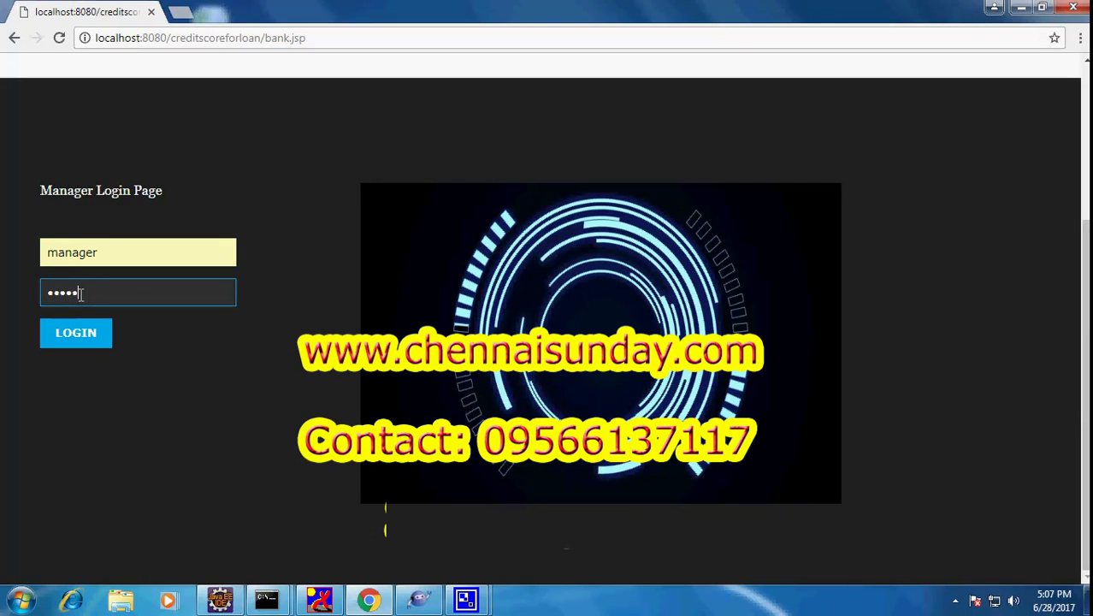
left_click(76, 337)
scroll(243, 289, "down", 5)
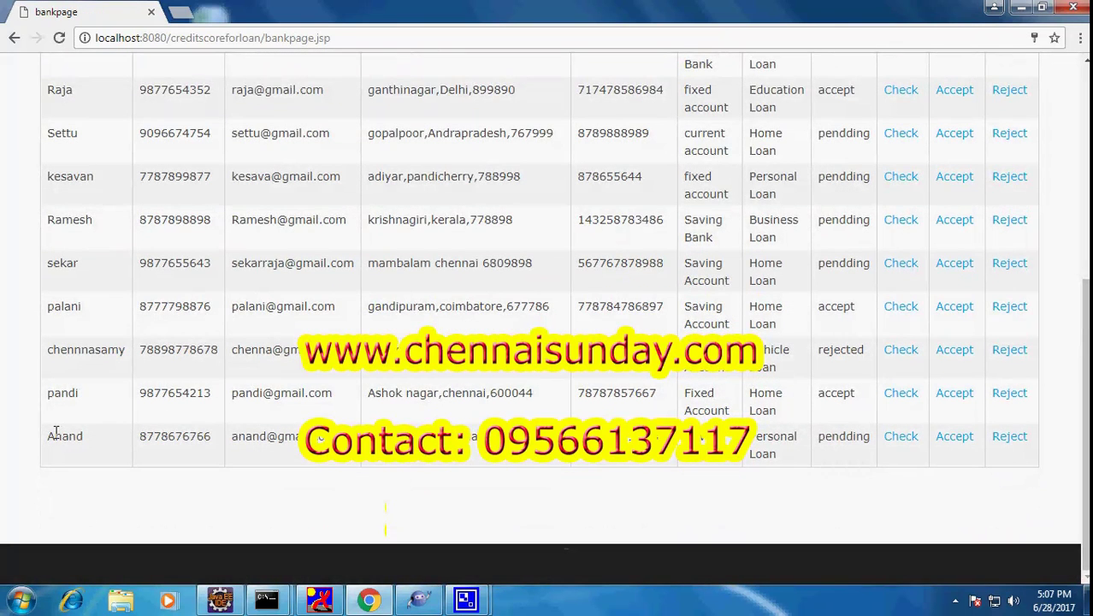
left_click_drag(52, 436, 318, 439)
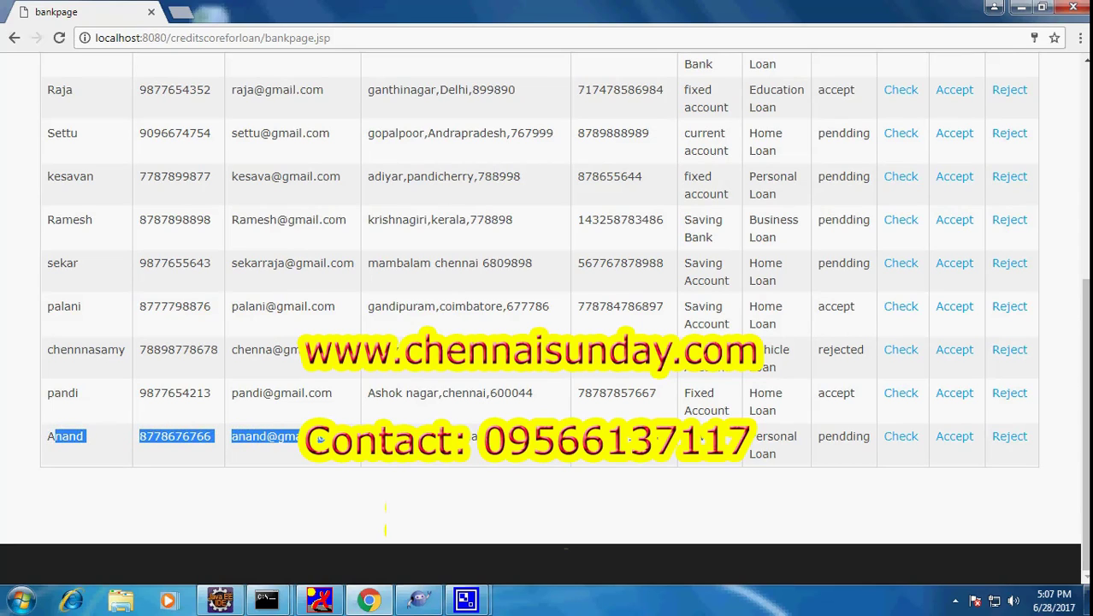
left_click_drag(703, 439, 872, 438)
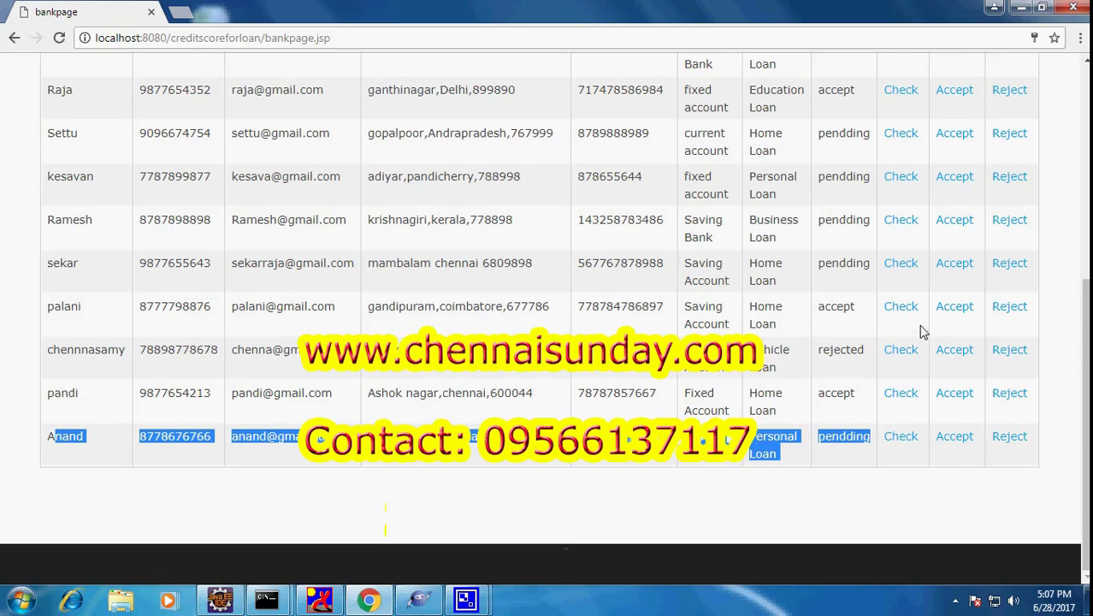
scroll(684, 385, "up", 4)
scroll(684, 385, "down", 4)
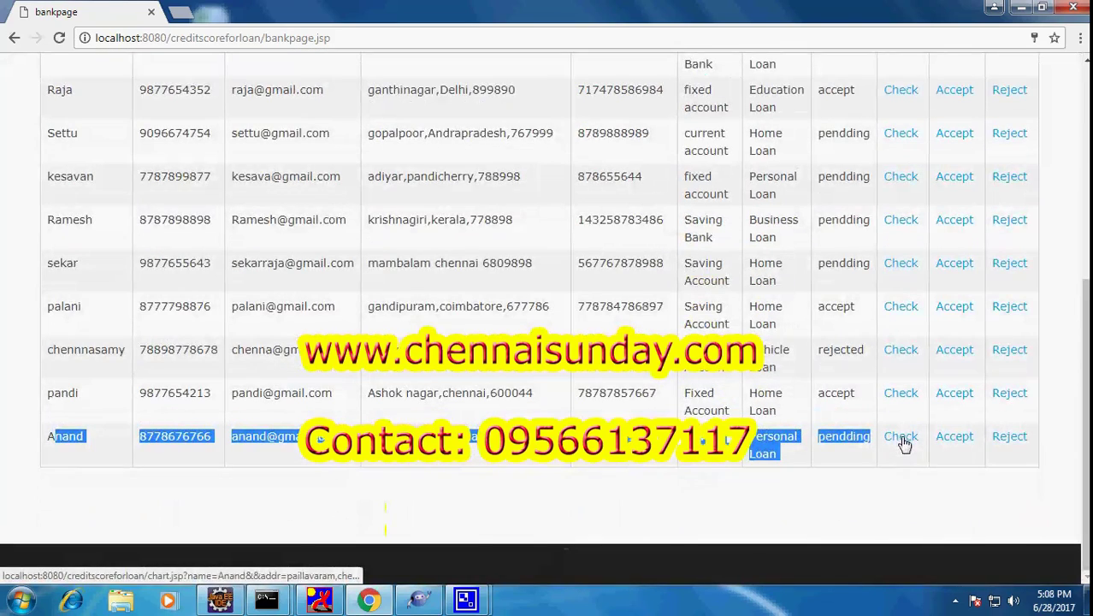
left_click(900, 437)
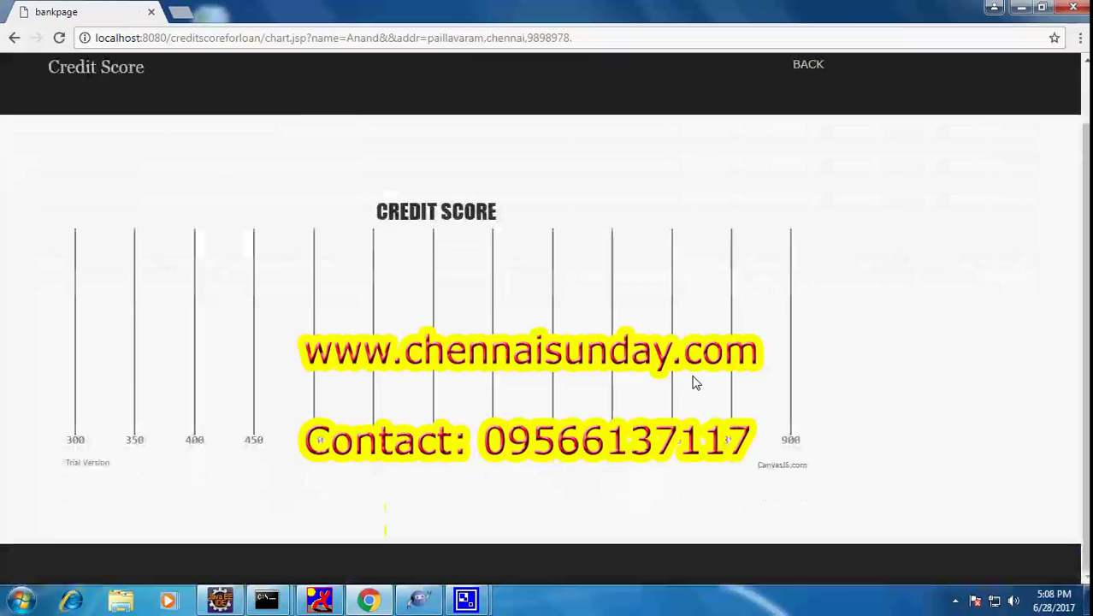
scroll(692, 380, "up", 1)
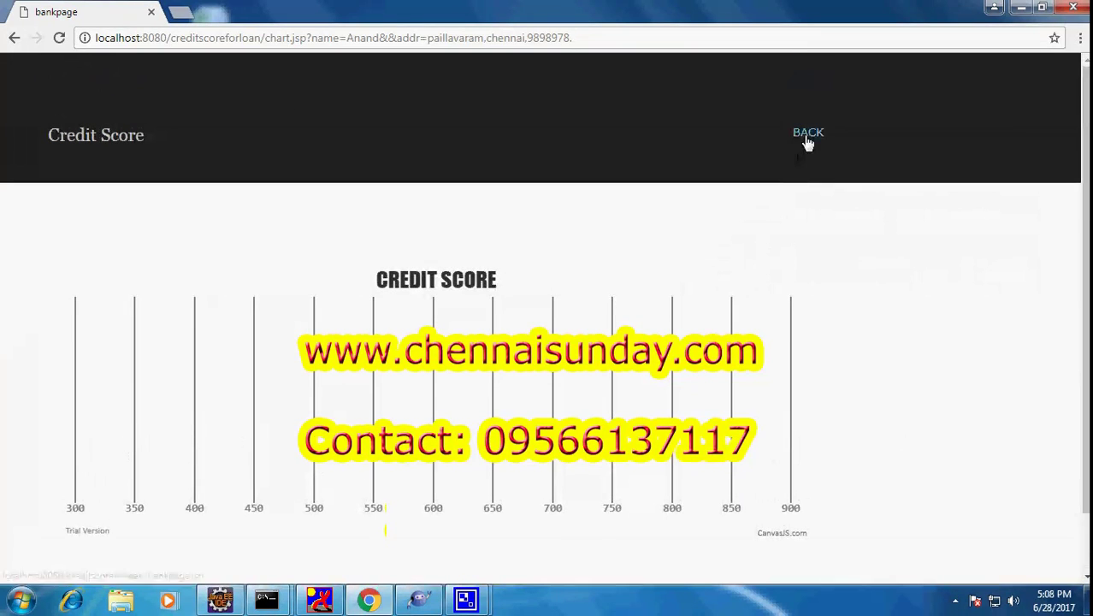
left_click(807, 134)
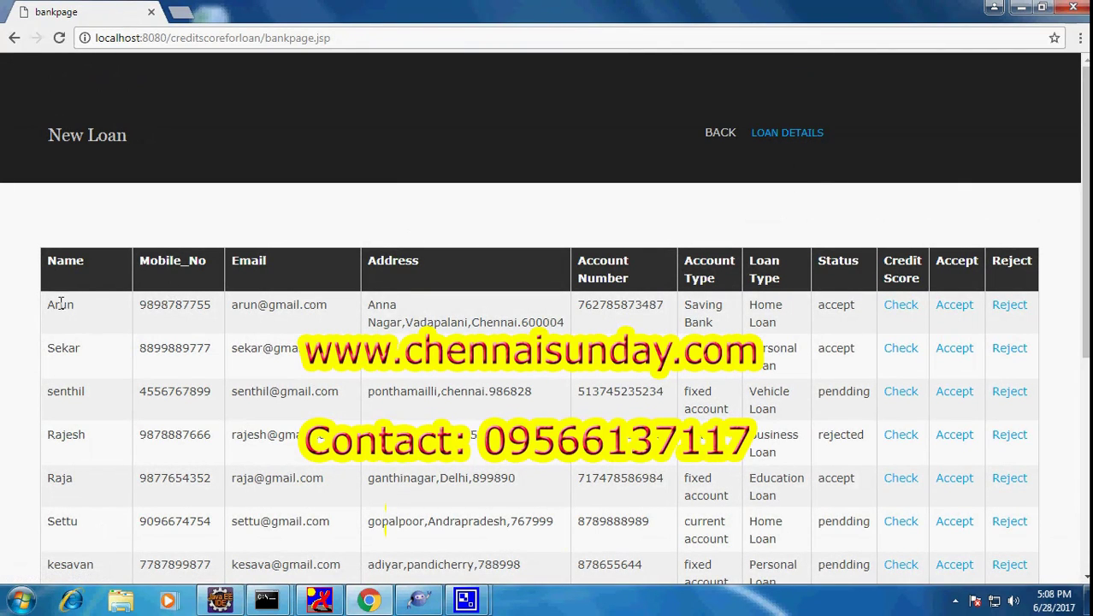
left_click_drag(54, 305, 713, 325)
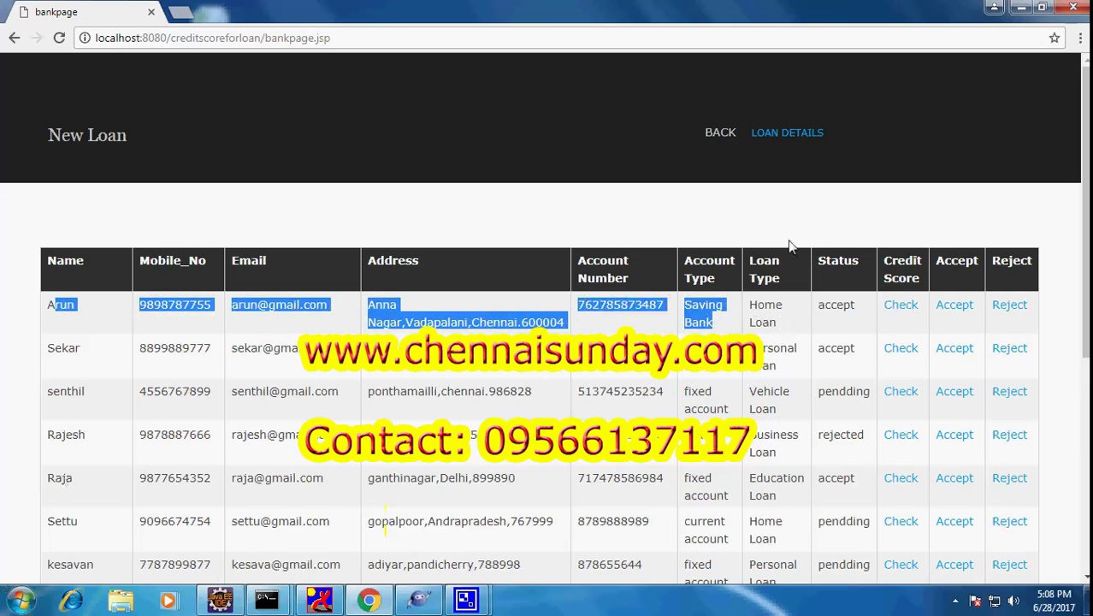
left_click(905, 308)
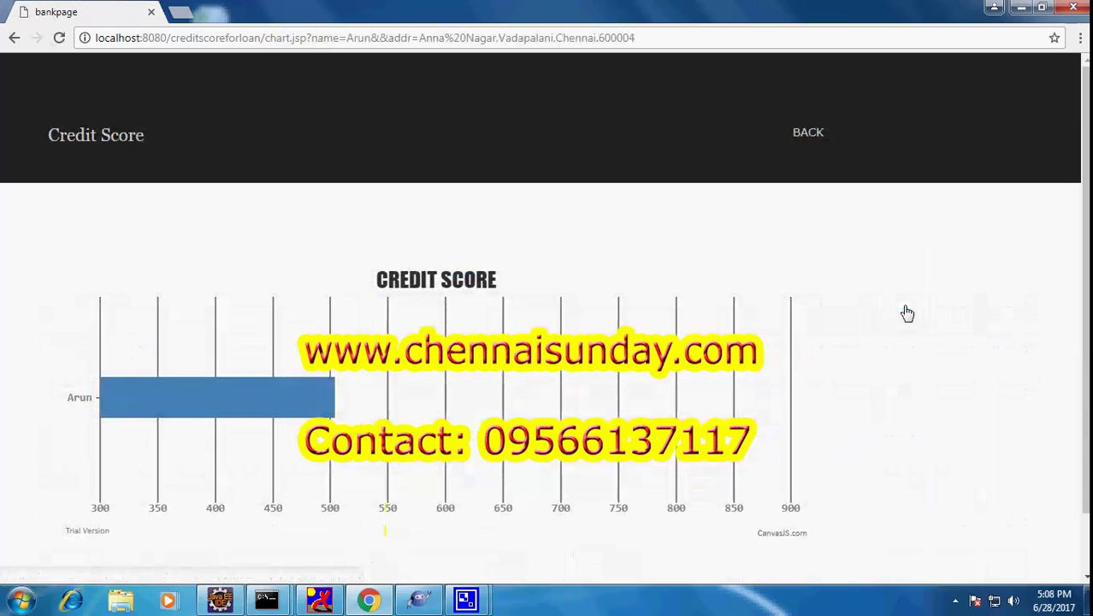
scroll(218, 474, "down", 2)
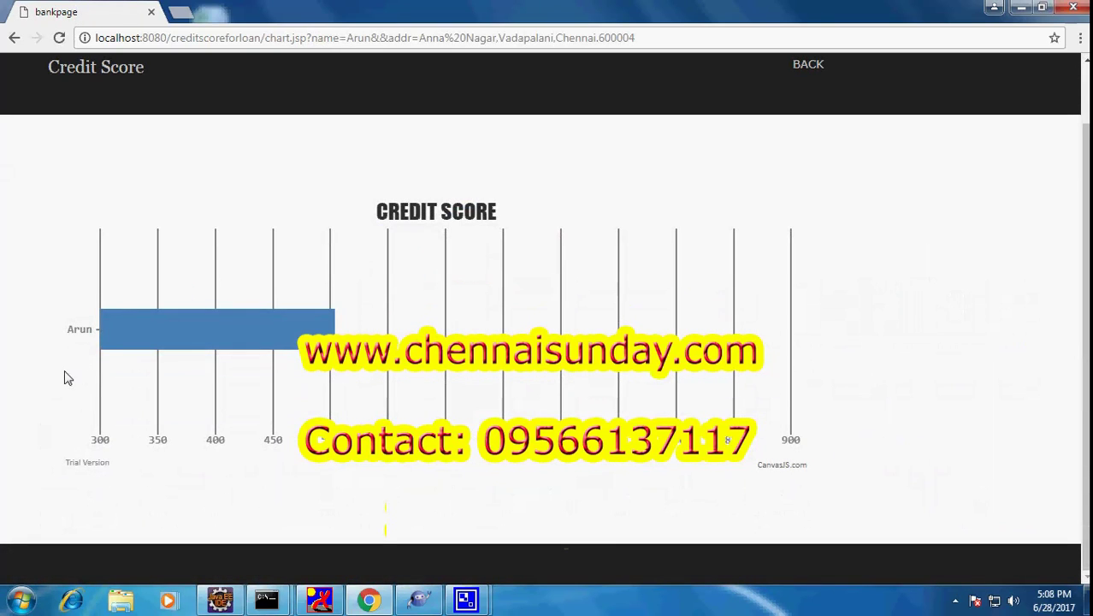
mouse_move(128, 321)
scroll(704, 166, "up", 1)
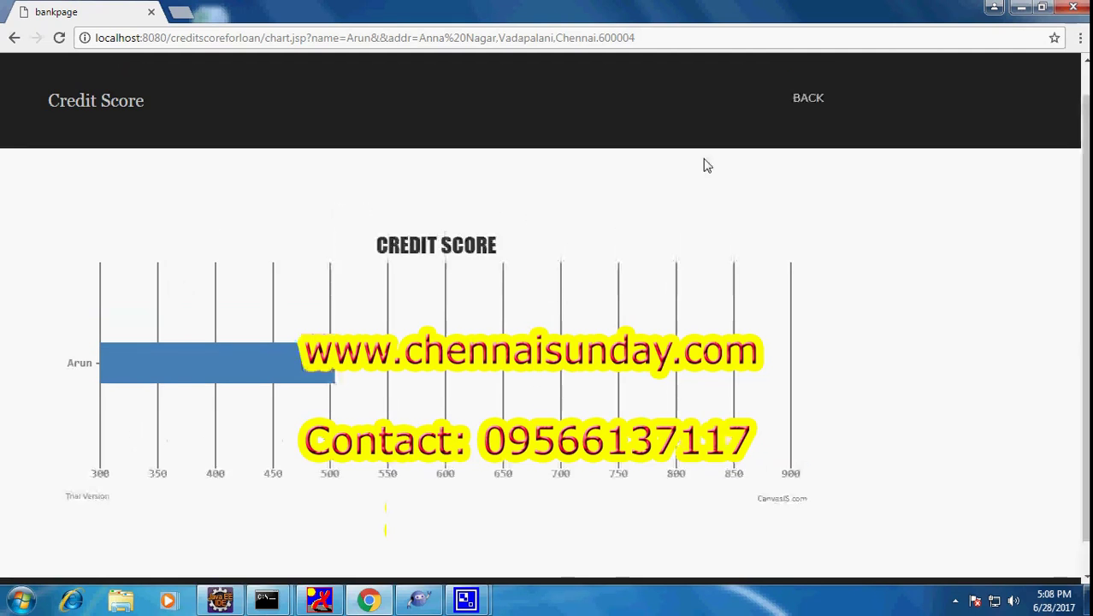
left_click(801, 136)
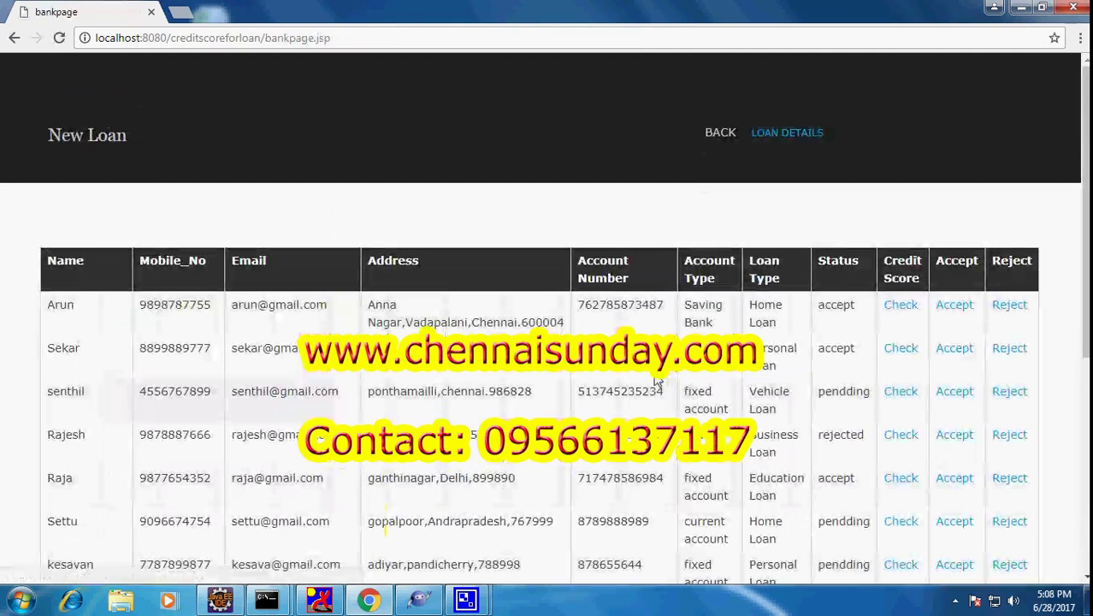
left_click_drag(57, 347, 799, 359)
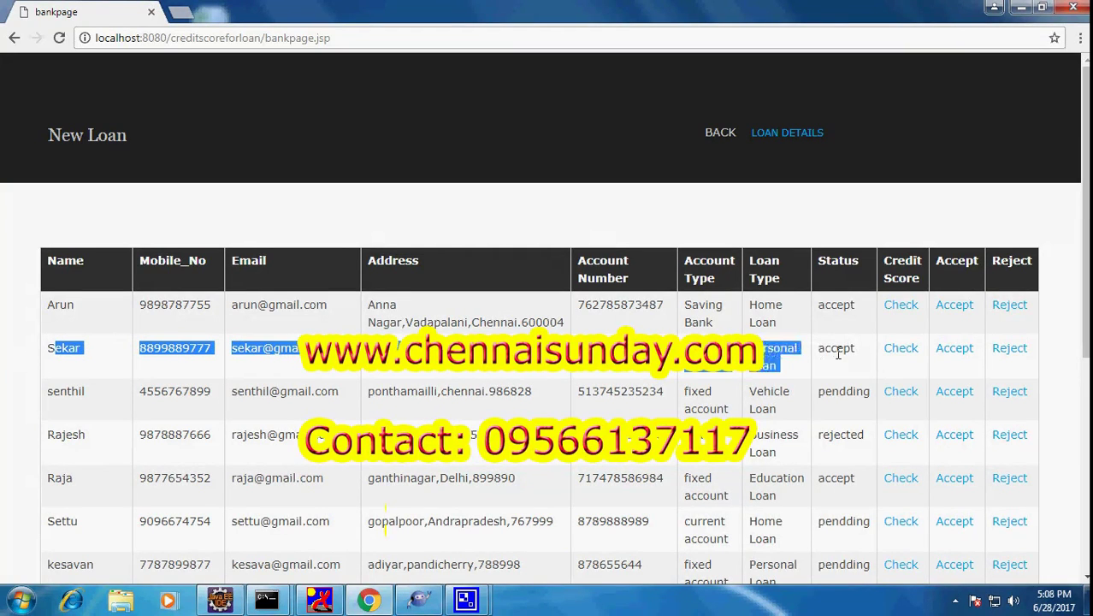
left_click(904, 353)
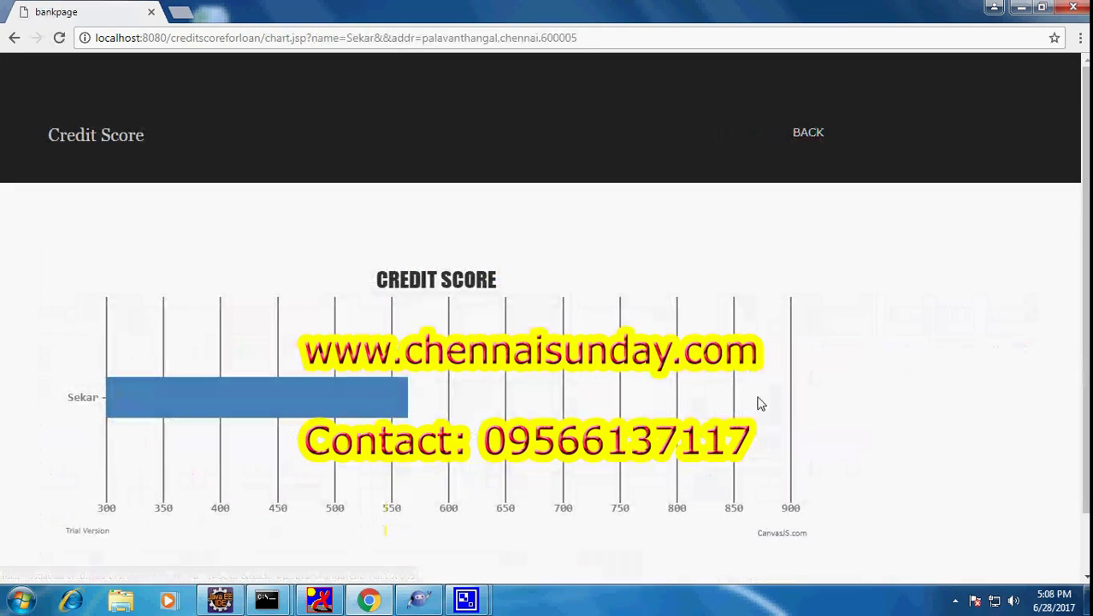
mouse_move(245, 399)
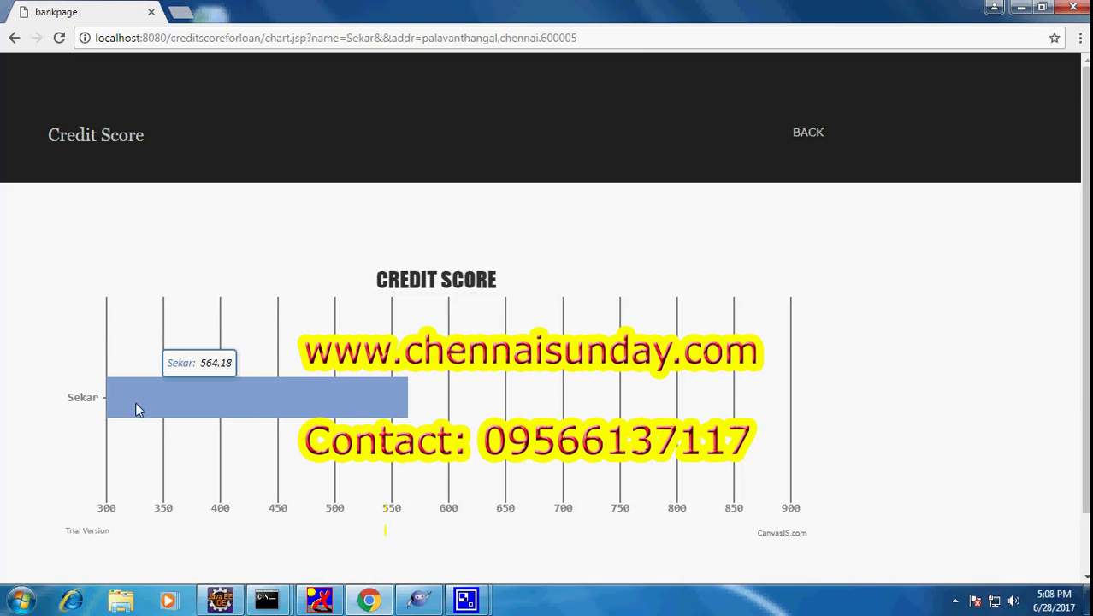
left_click(807, 133)
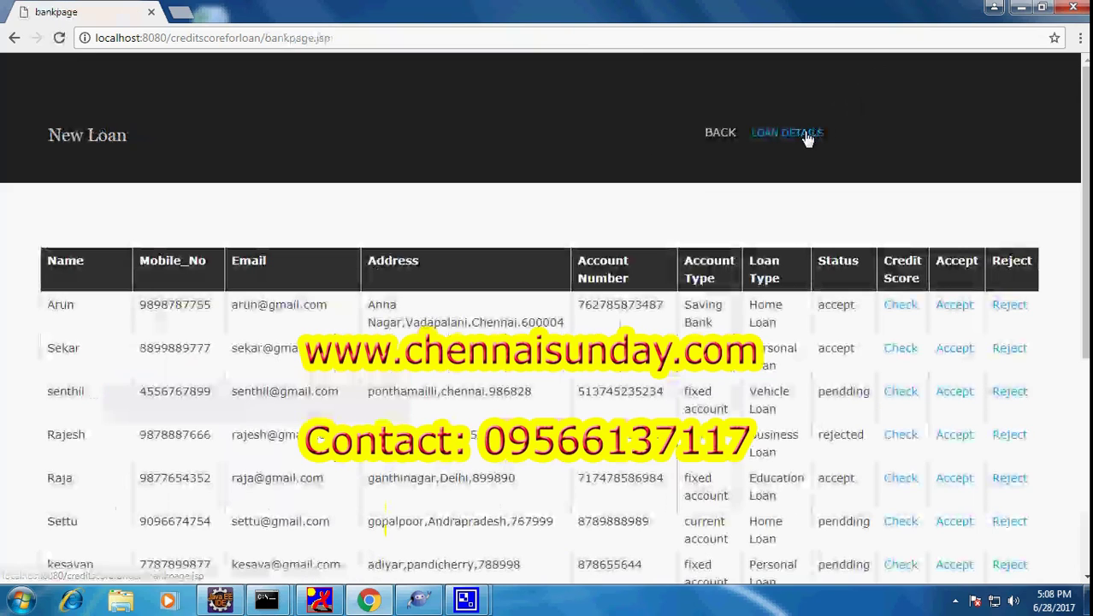
scroll(610, 275, "down", 1)
scroll(610, 275, "down", 2)
scroll(610, 275, "up", 3)
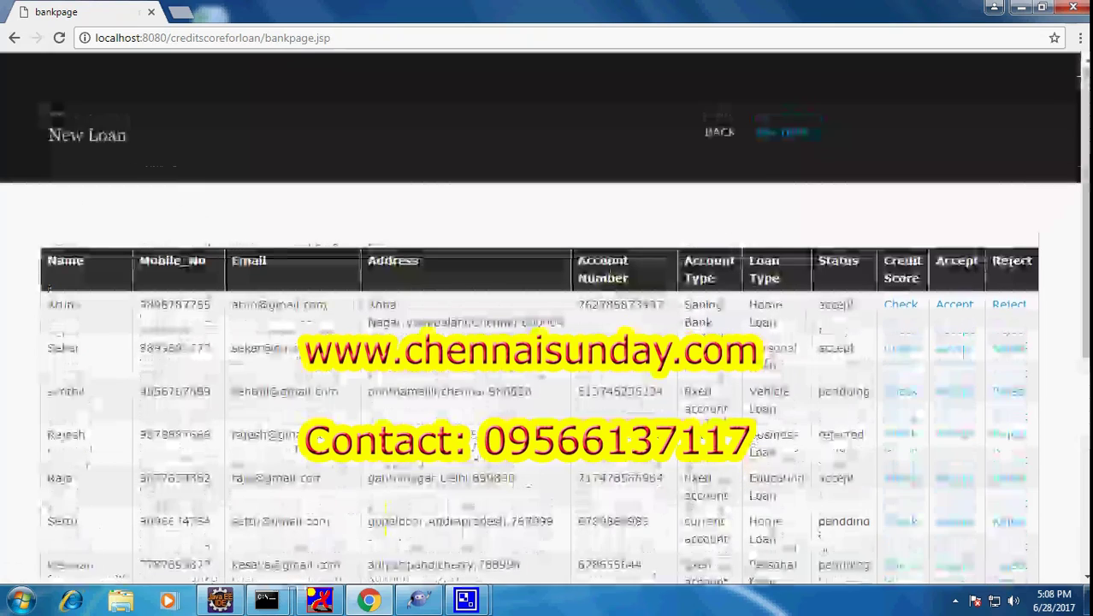
left_click(781, 137)
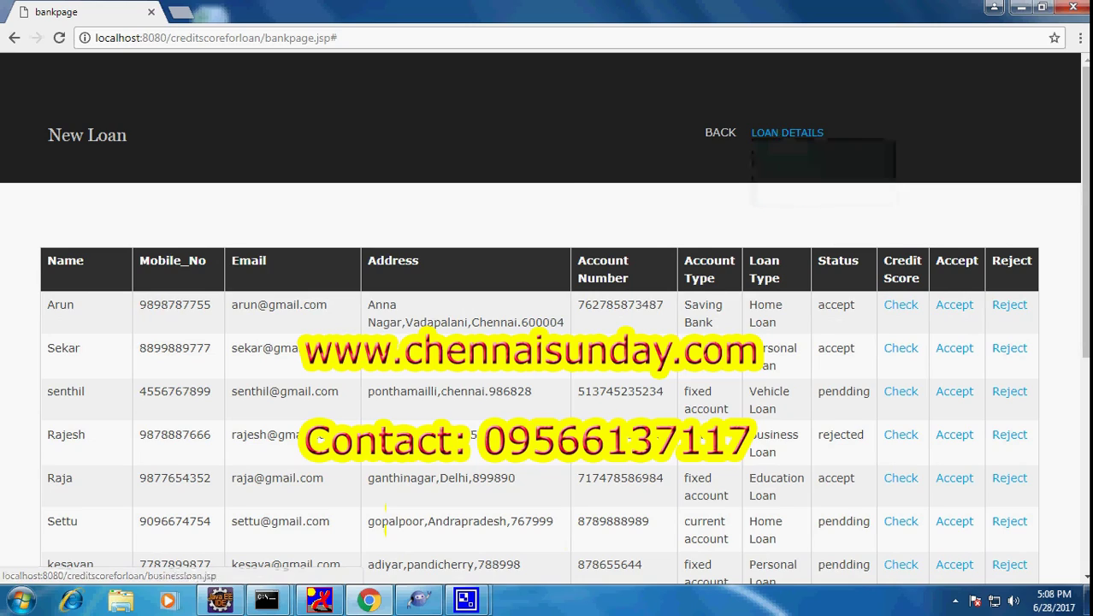
scroll(547, 342, "down", 3)
scroll(547, 342, "down", 2)
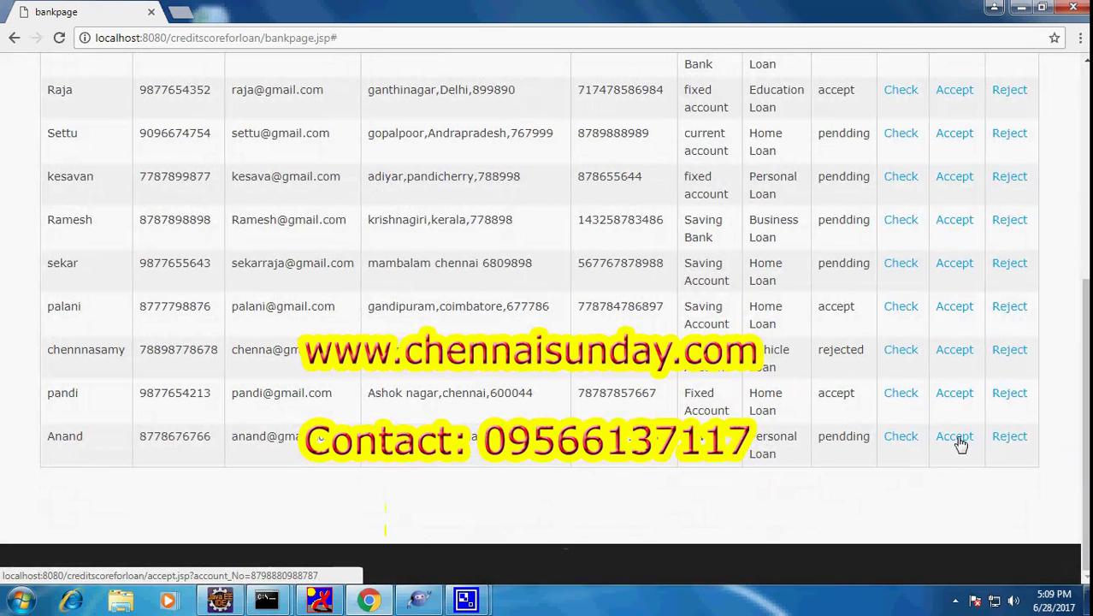
Accept the last applicant's Personal Loan with amount 7, interest 12% and a 5year term
left_click(956, 436)
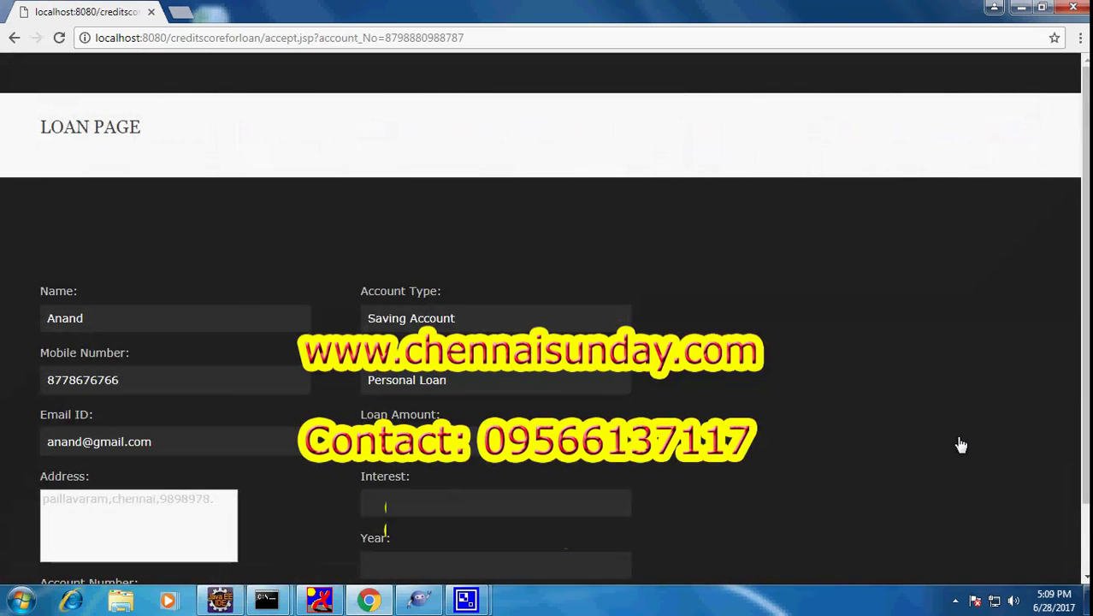
scroll(961, 444, "down", 1)
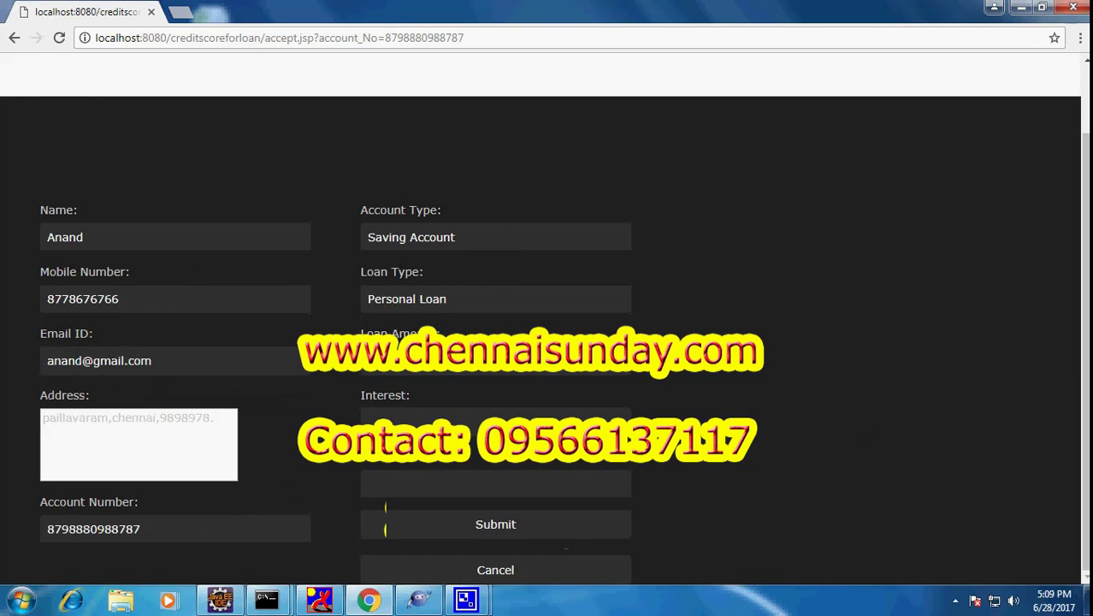
left_click(496, 360)
type("7")
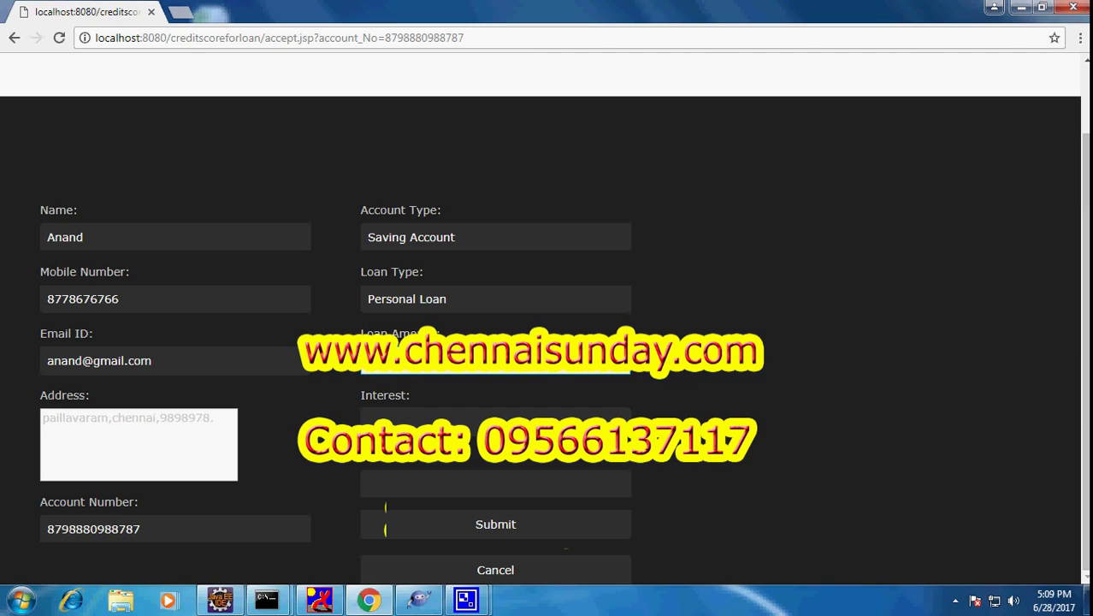
left_click(433, 420)
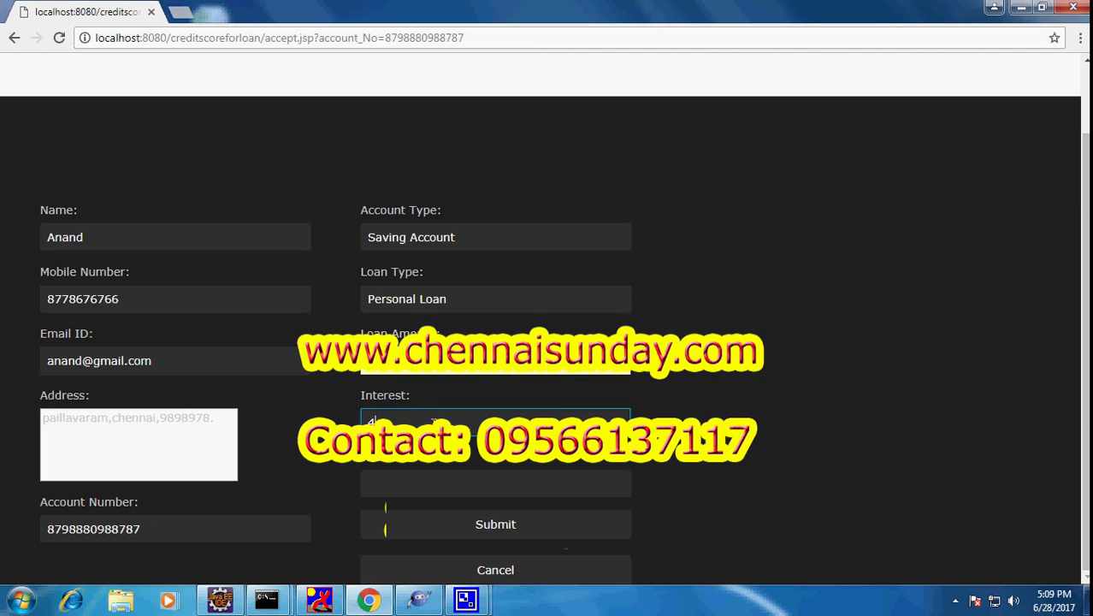
type("12%")
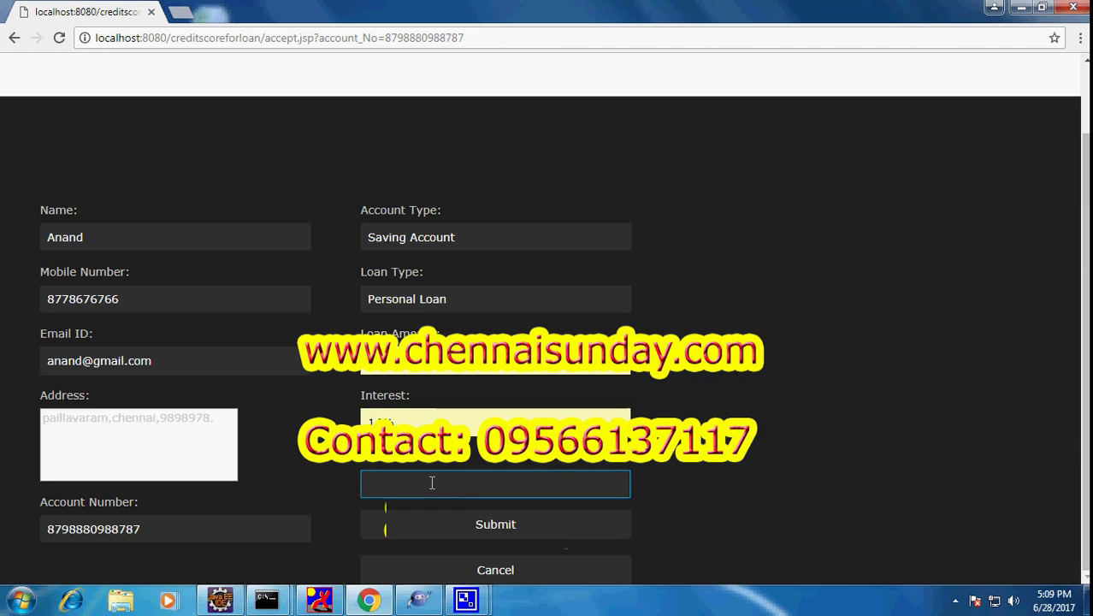
type("5")
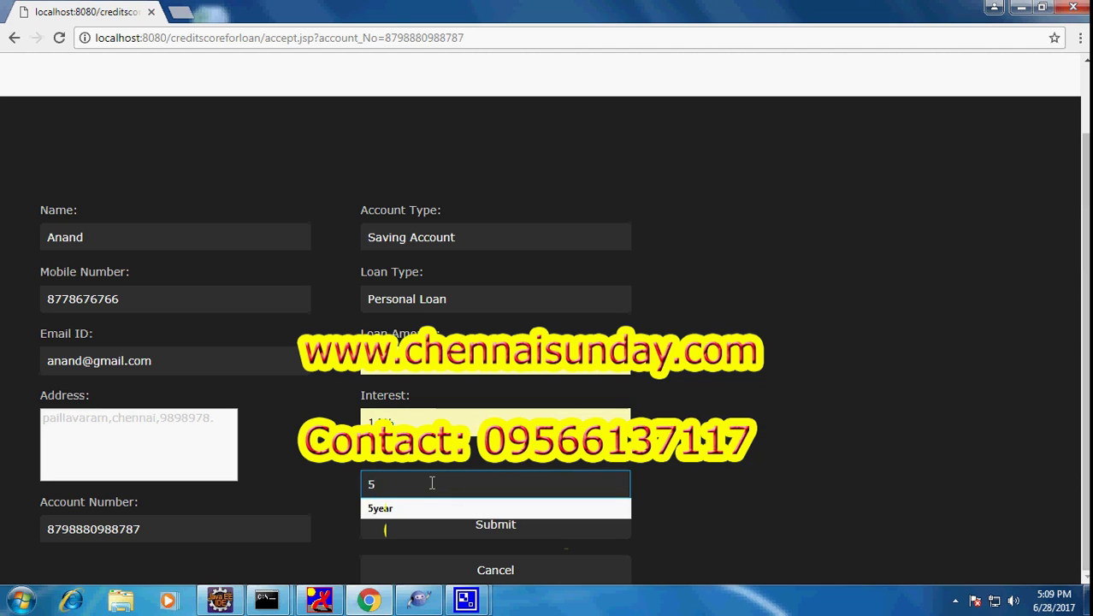
key("Down")
key("Return")
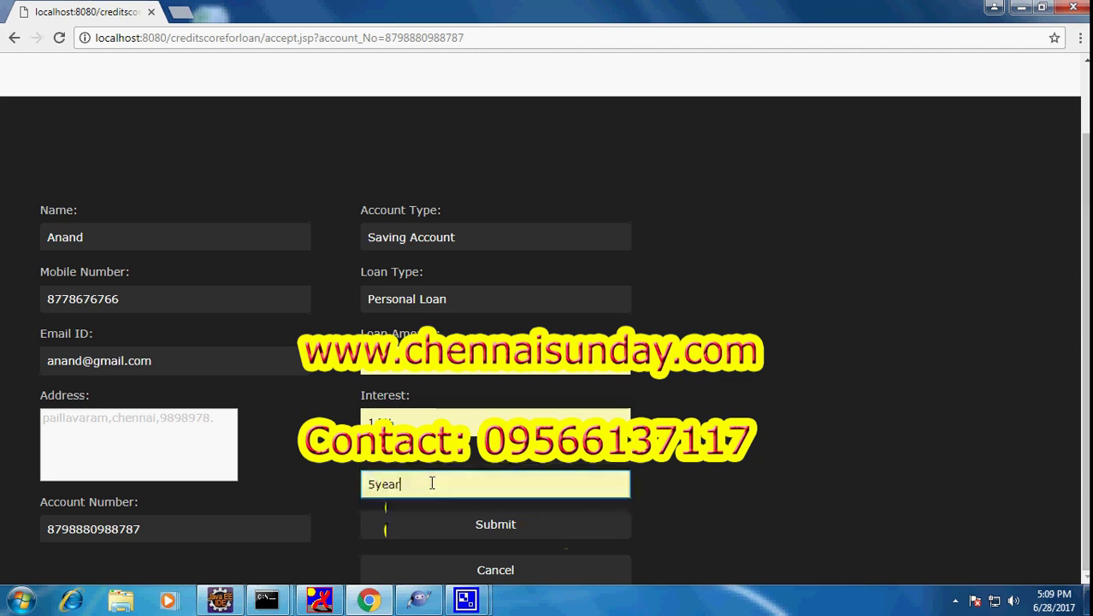
left_click(493, 527)
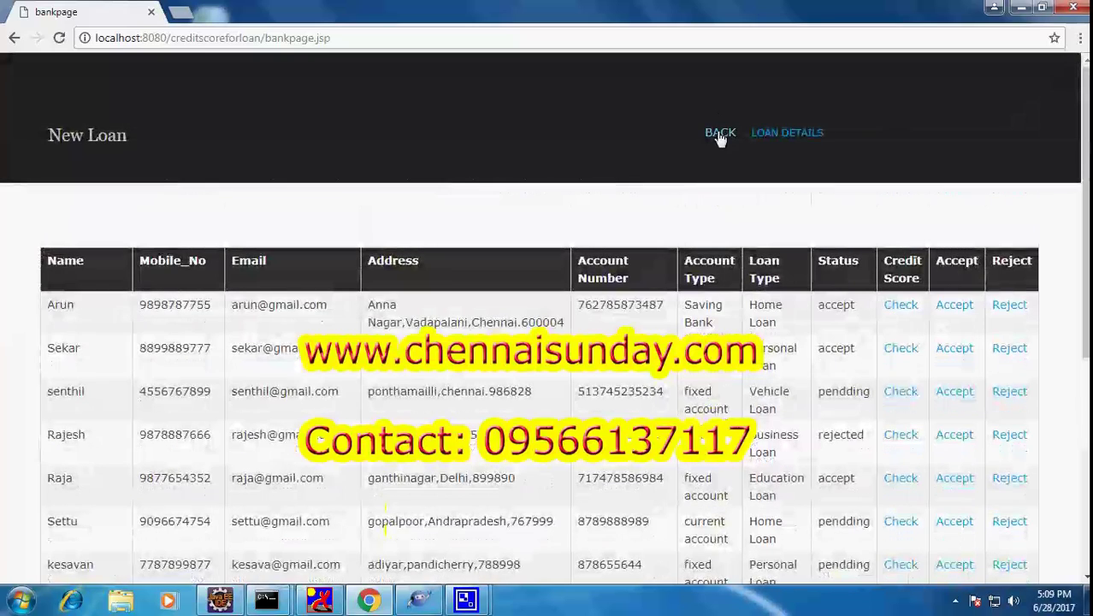
Sign in on the customer login page with the saved customer name and password
left_click(720, 135)
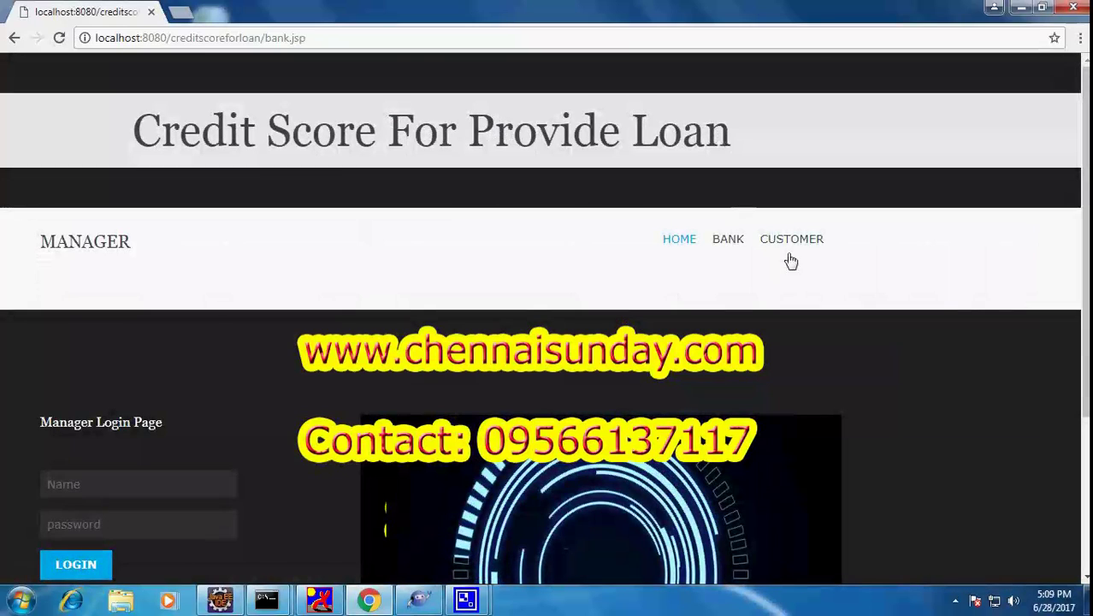
left_click(790, 243)
left_click(124, 485)
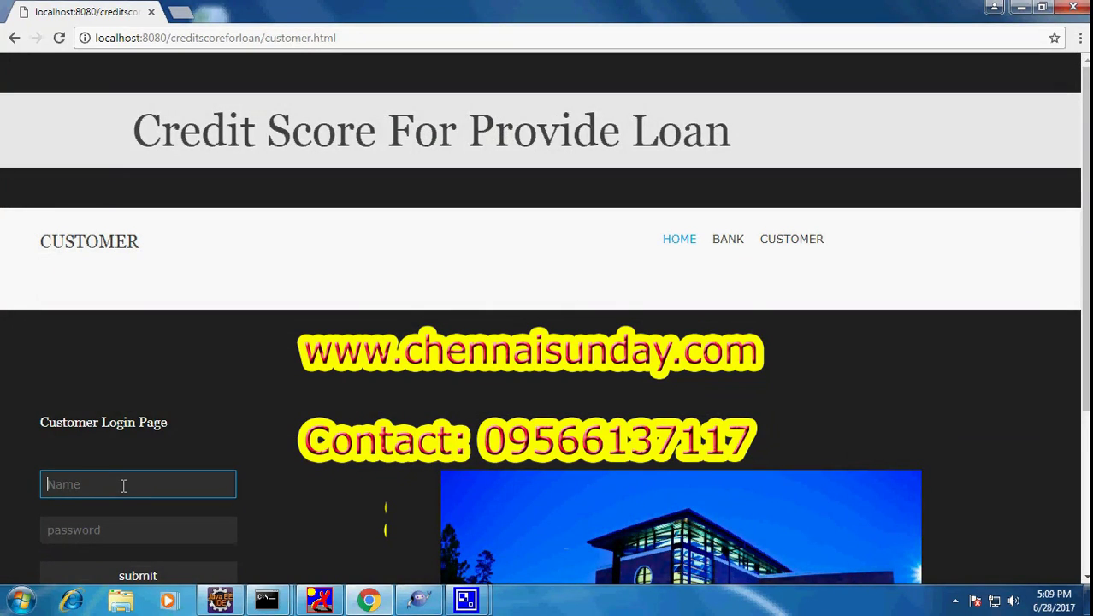
type("A")
key("Down")
key("Return")
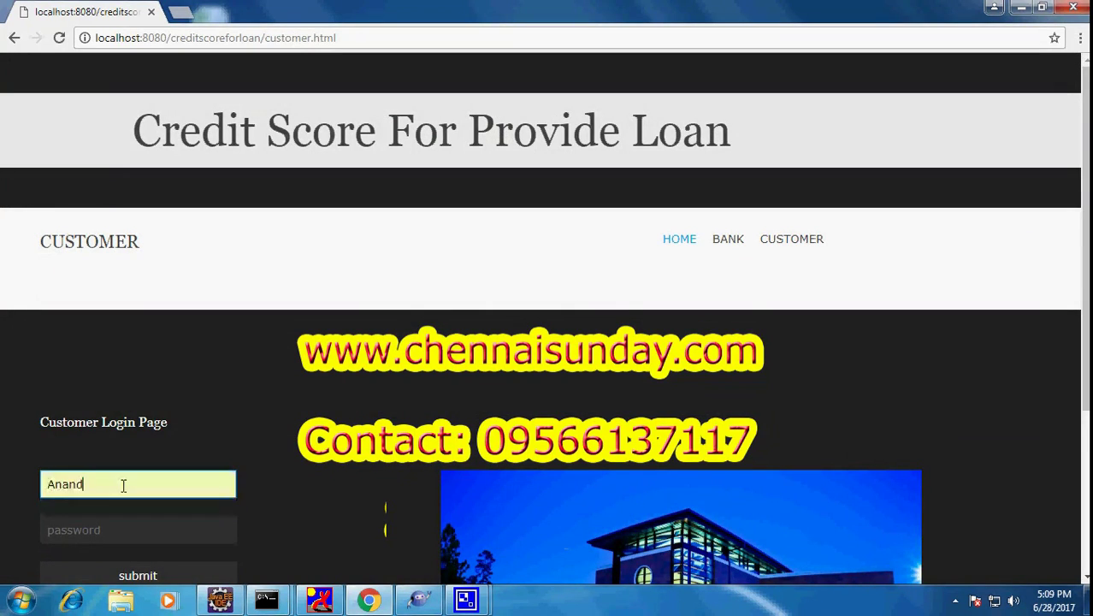
scroll(123, 485, "down", 2)
left_click(118, 367)
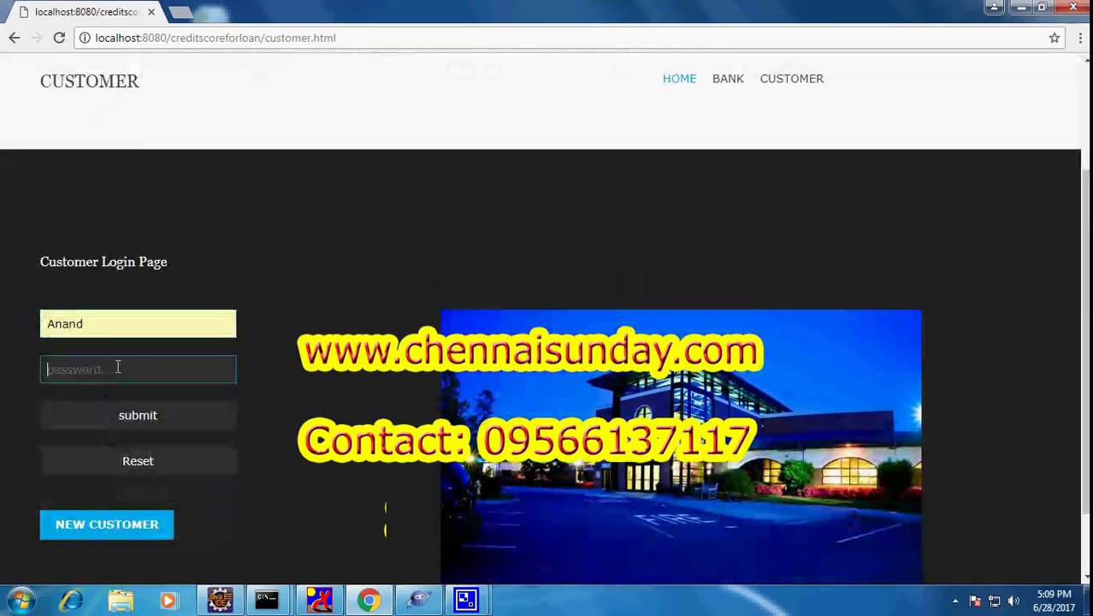
type("a")
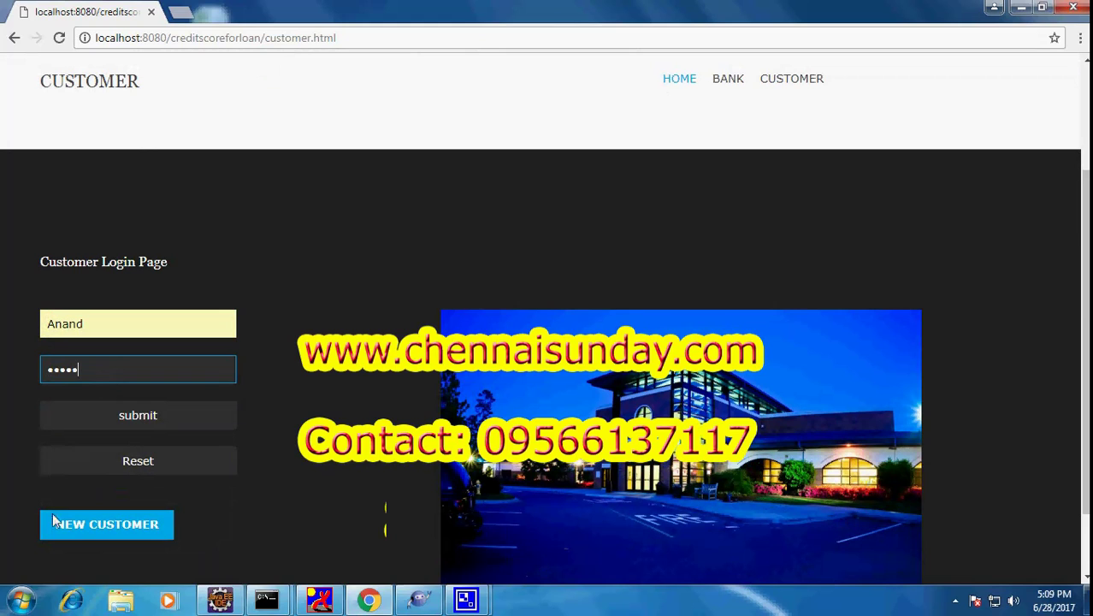
left_click(165, 416)
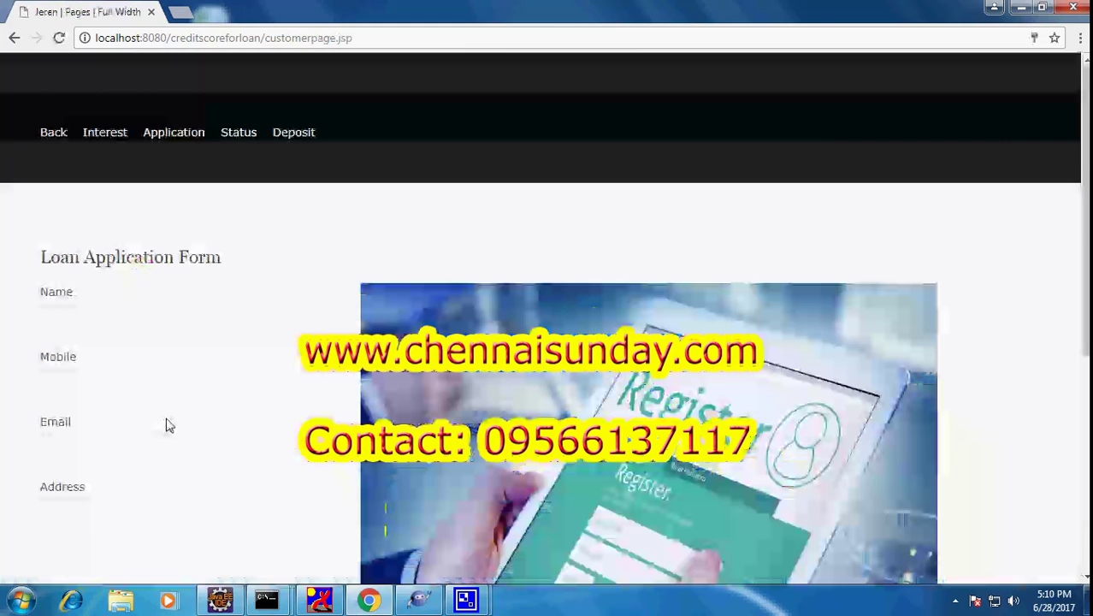
Confirm the newest personal loan shows accept in the Status table, then return to customer login
left_click(227, 137)
scroll(347, 280, "down", 4)
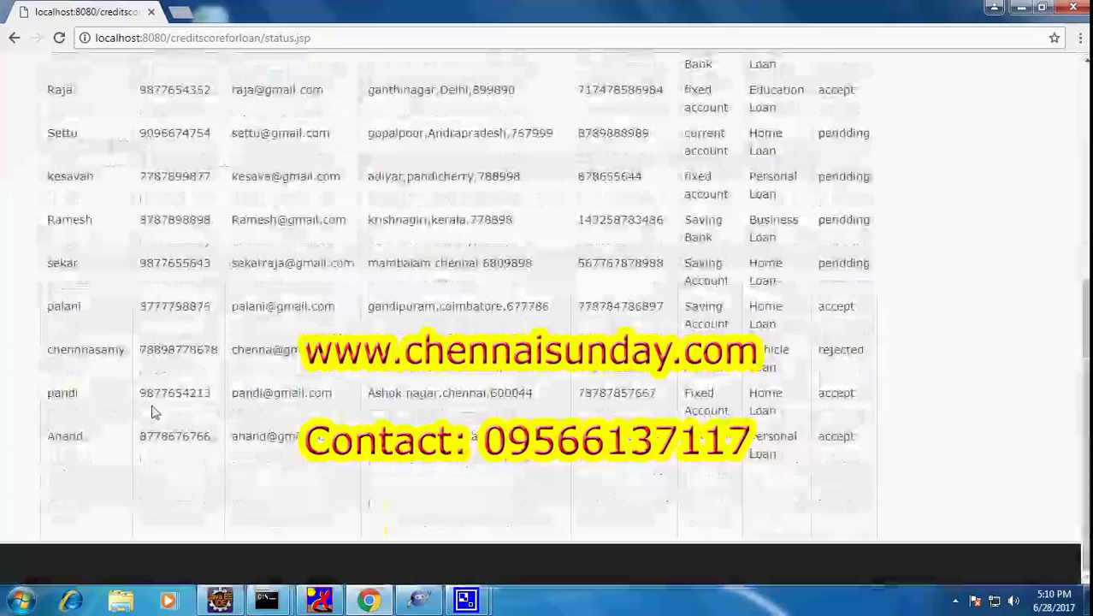
left_click_drag(45, 437, 901, 435)
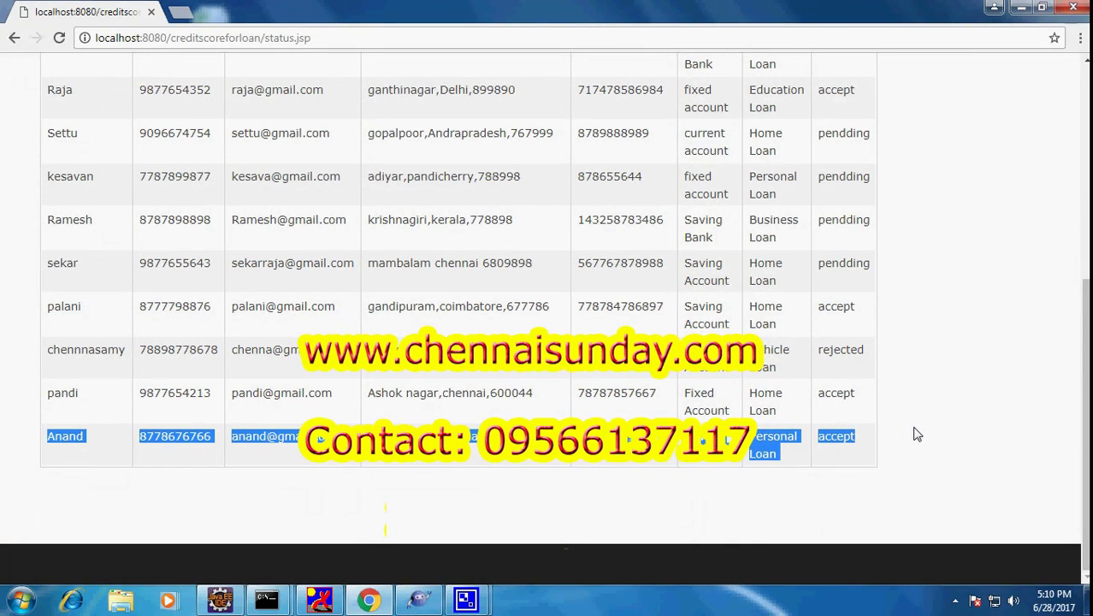
left_click(915, 434)
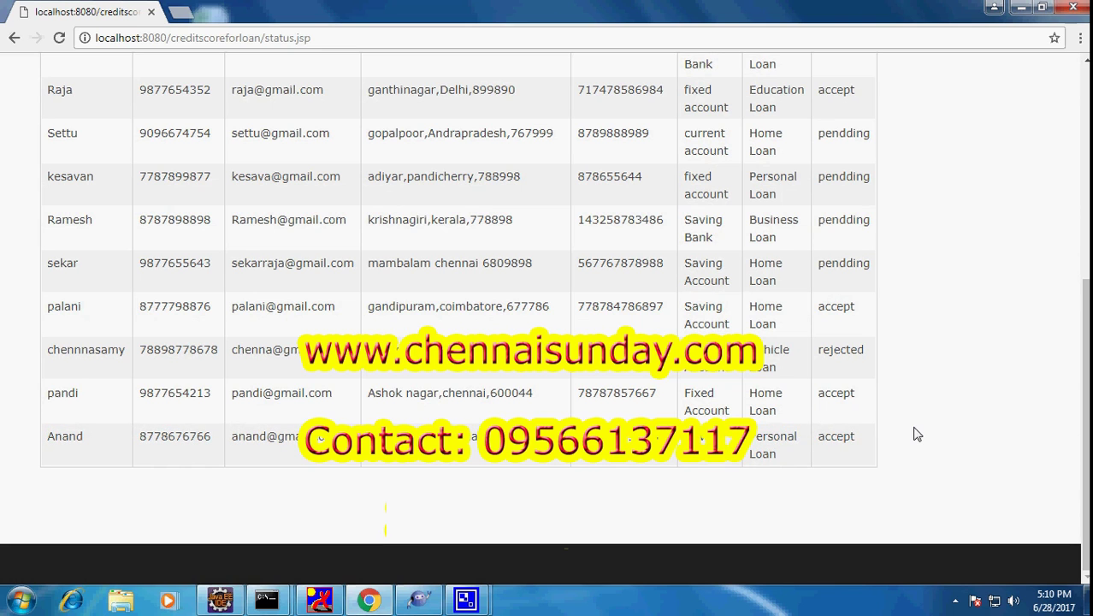
scroll(915, 434, "up", 10)
scroll(915, 435, "down", 3)
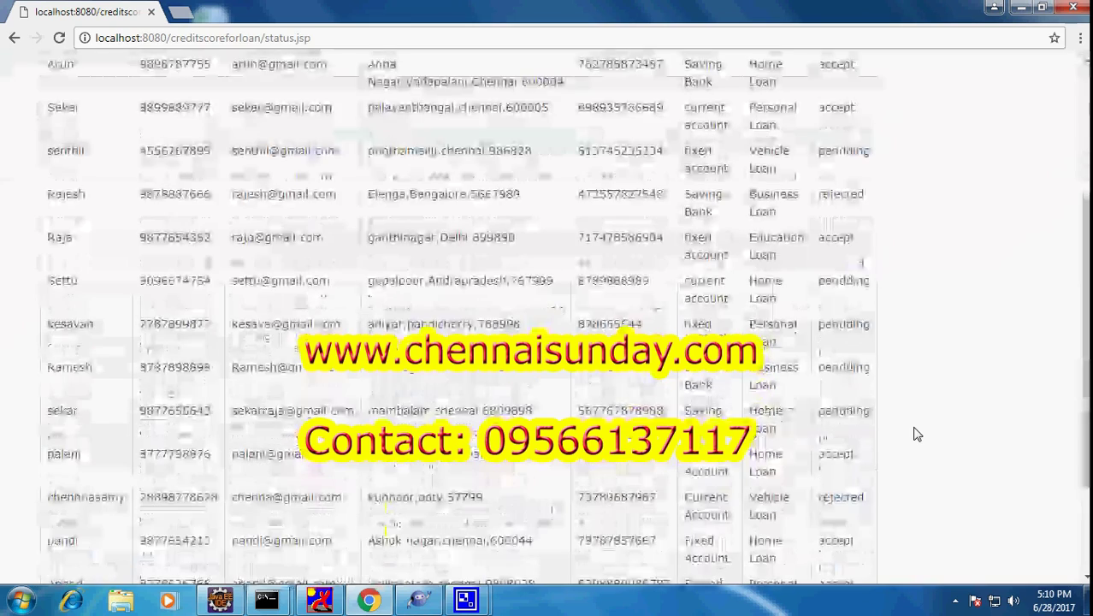
scroll(915, 434, "up", 3)
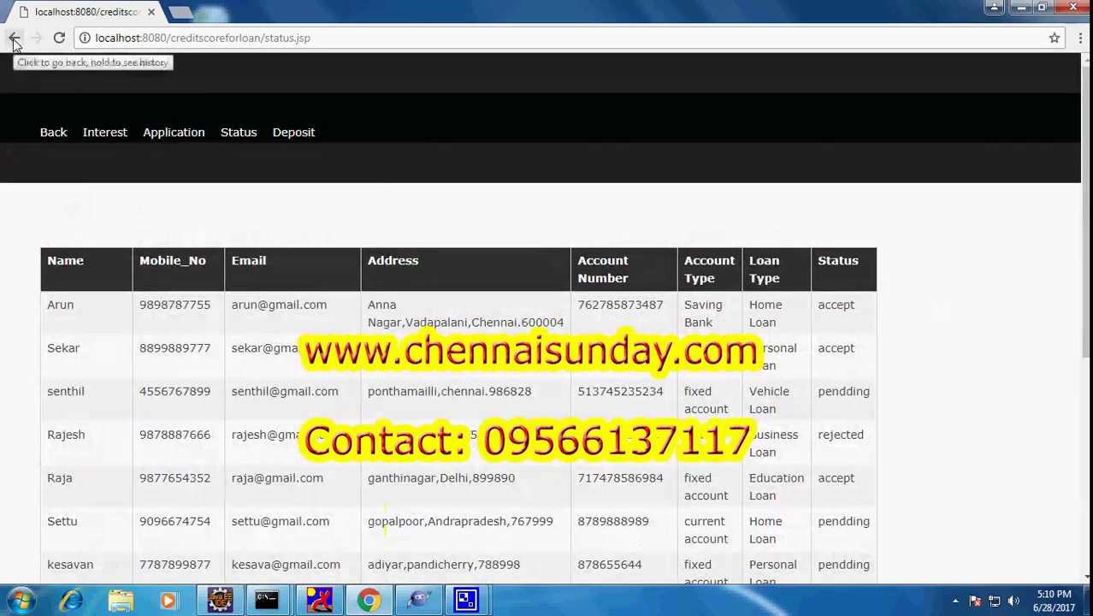
left_click(50, 134)
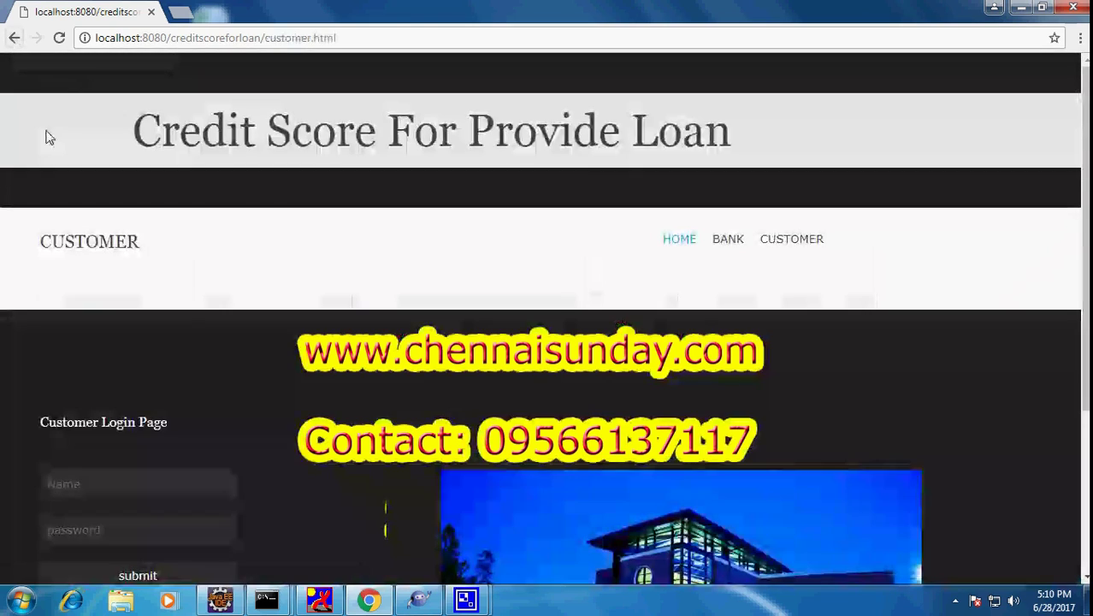
Log in as bank manager using the saved name suggestion and open the Home Loan list
left_click(717, 247)
scroll(240, 410, "down", 3)
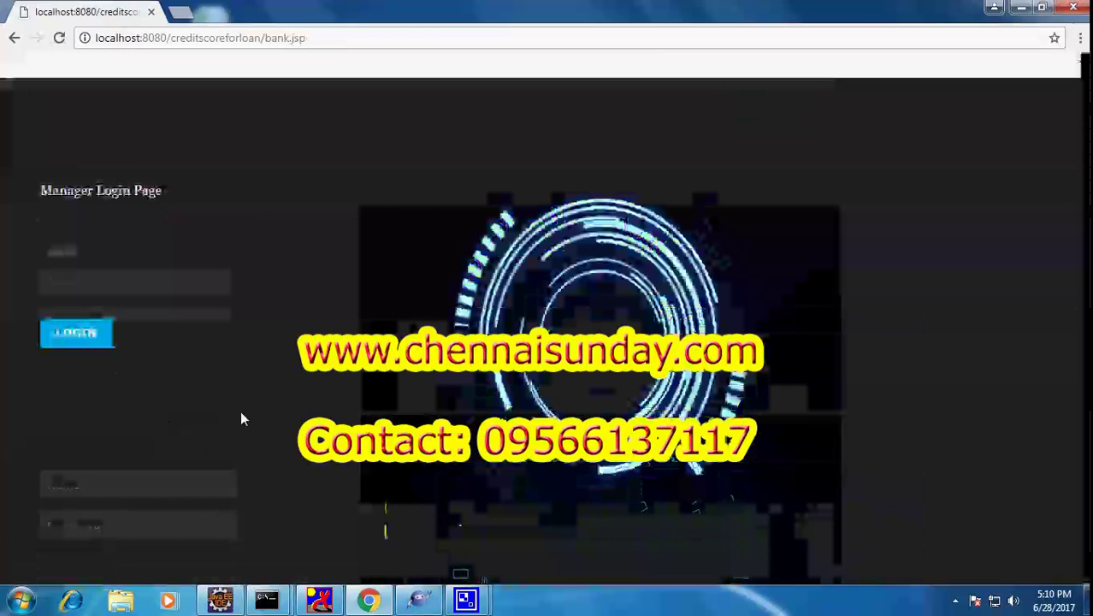
left_click(146, 263)
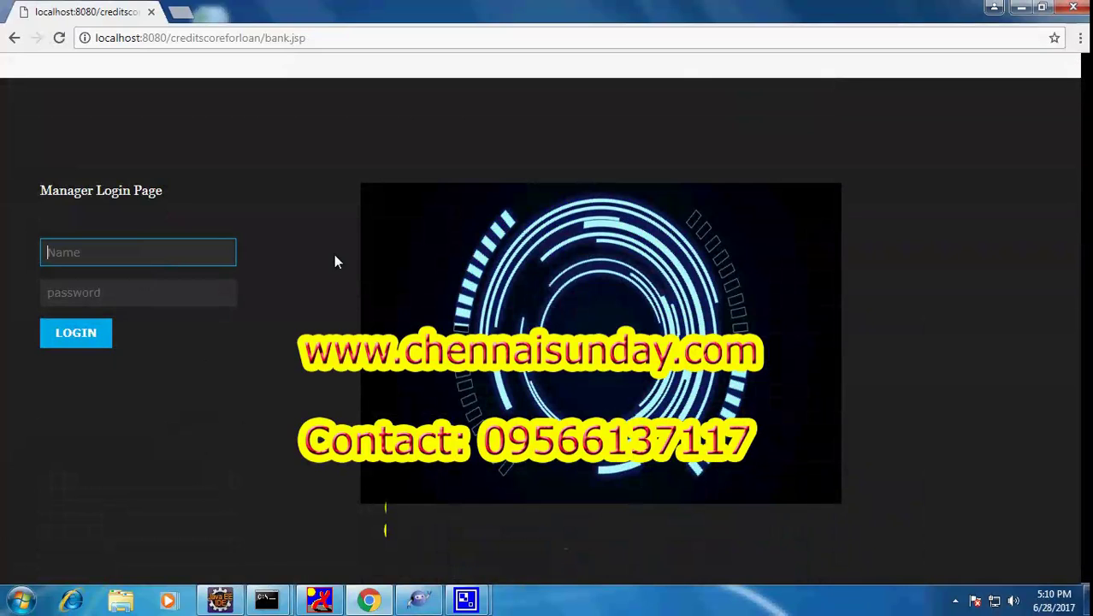
type("man")
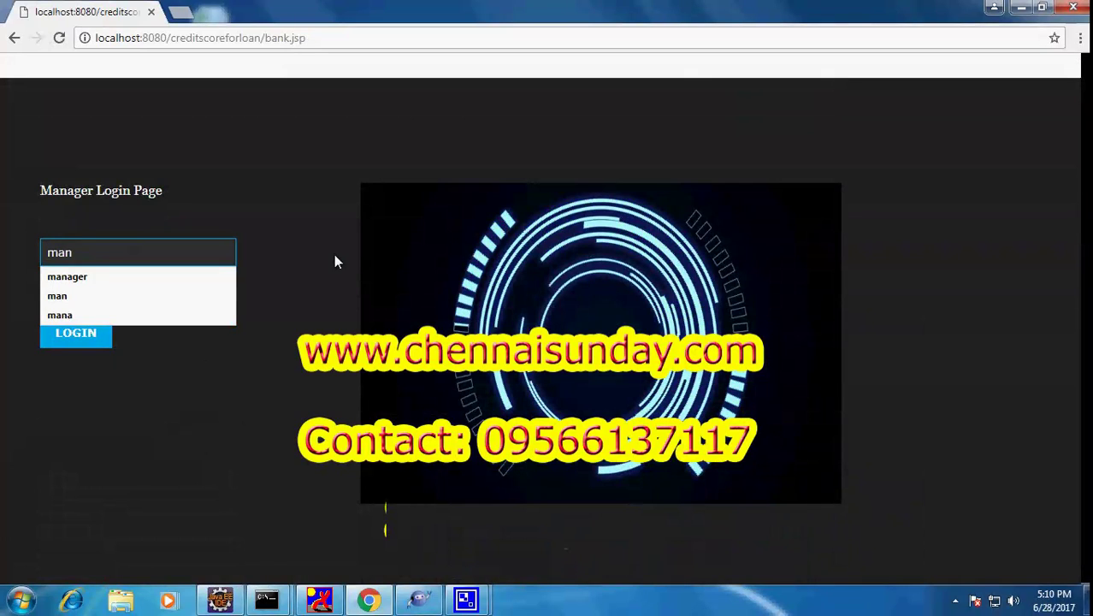
left_click(89, 275)
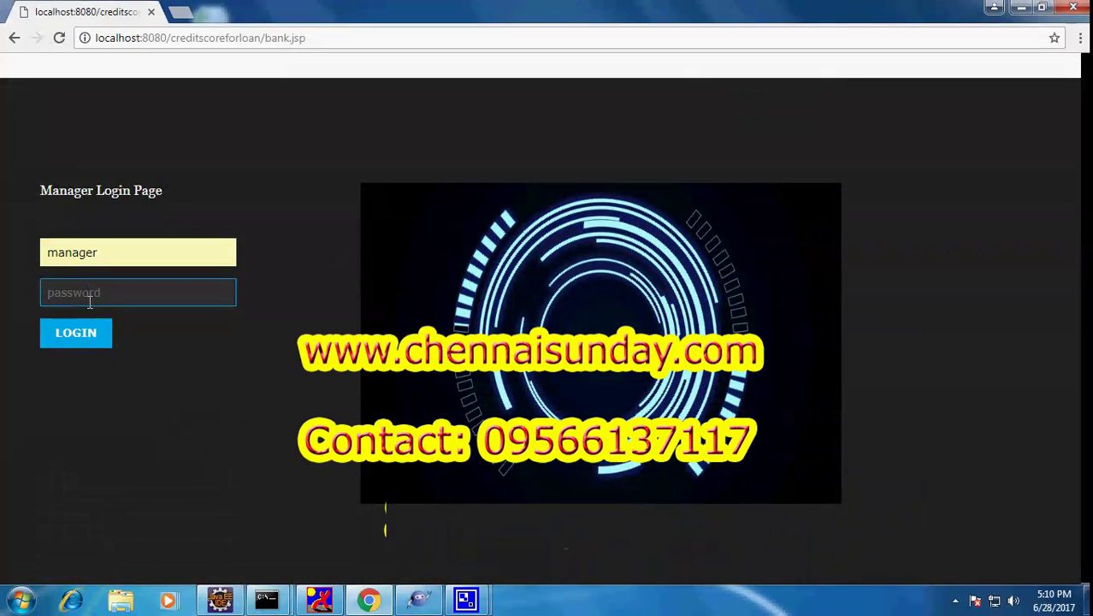
type("man")
key("Return")
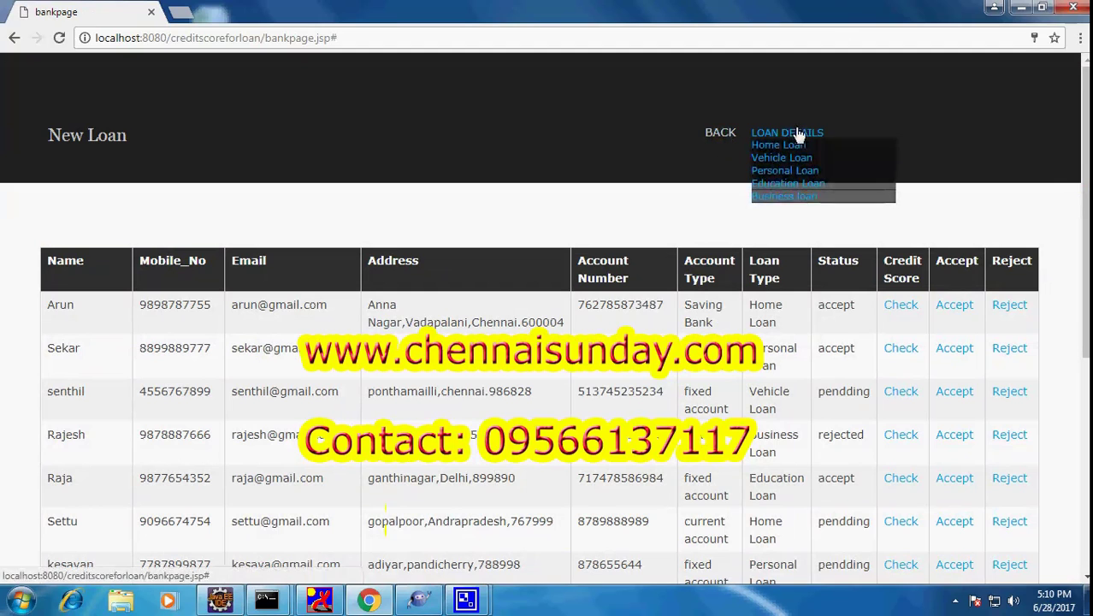
left_click(790, 146)
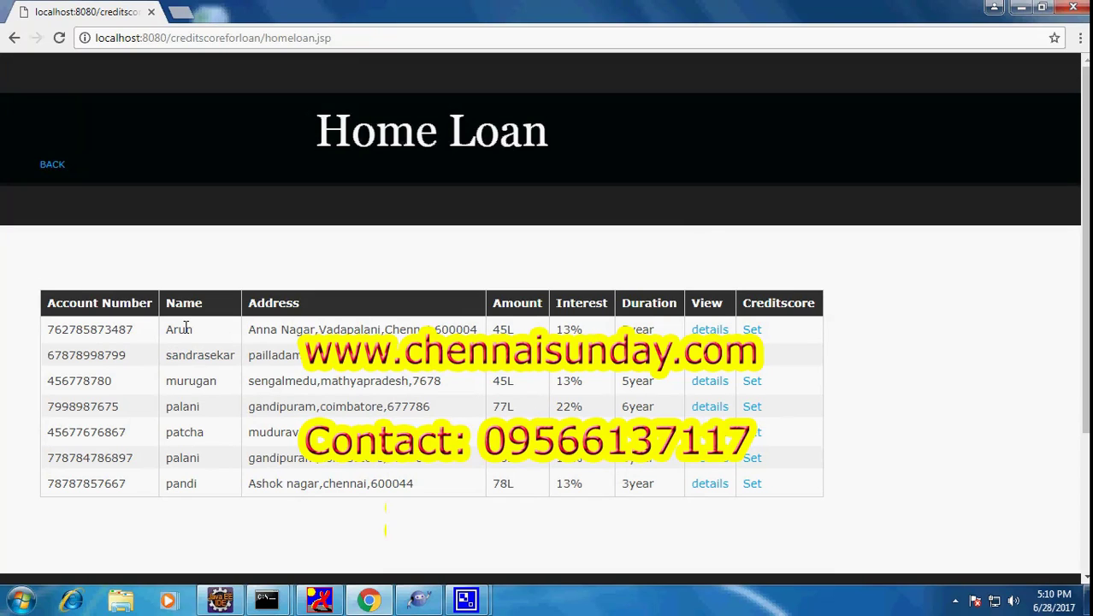
Compare the first applicant's row in the Home Loan and New Loan tables
left_click_drag(166, 328, 751, 327)
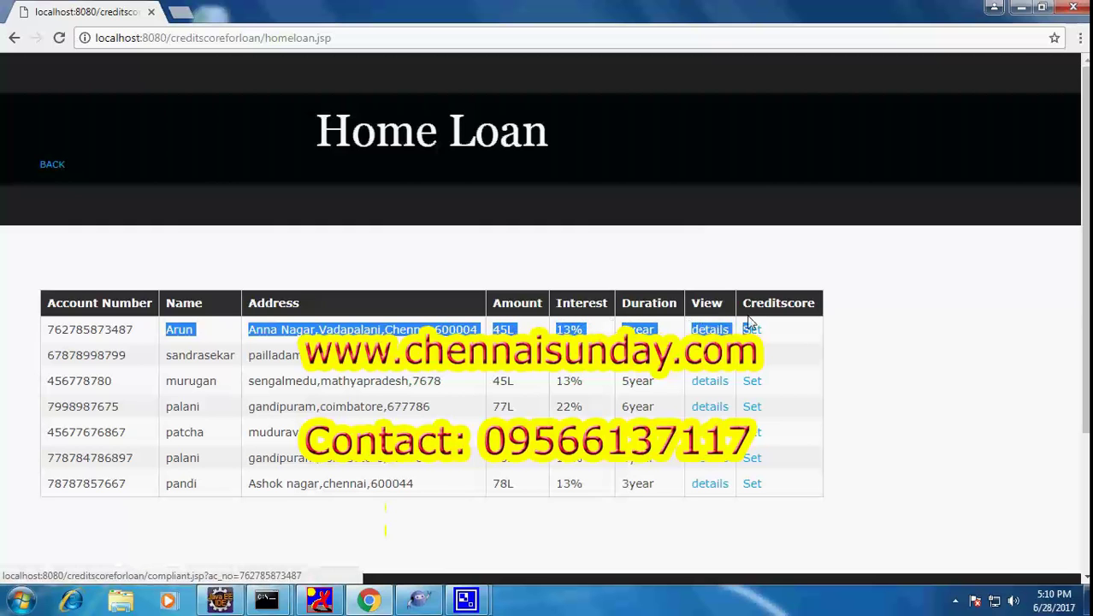
left_click(56, 164)
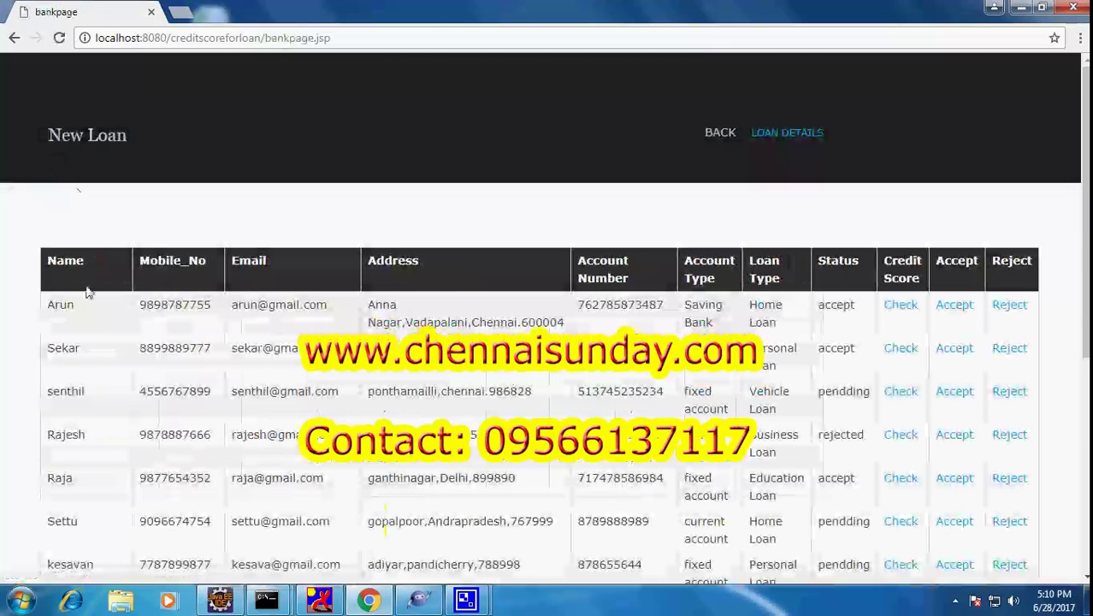
left_click_drag(53, 305, 981, 295)
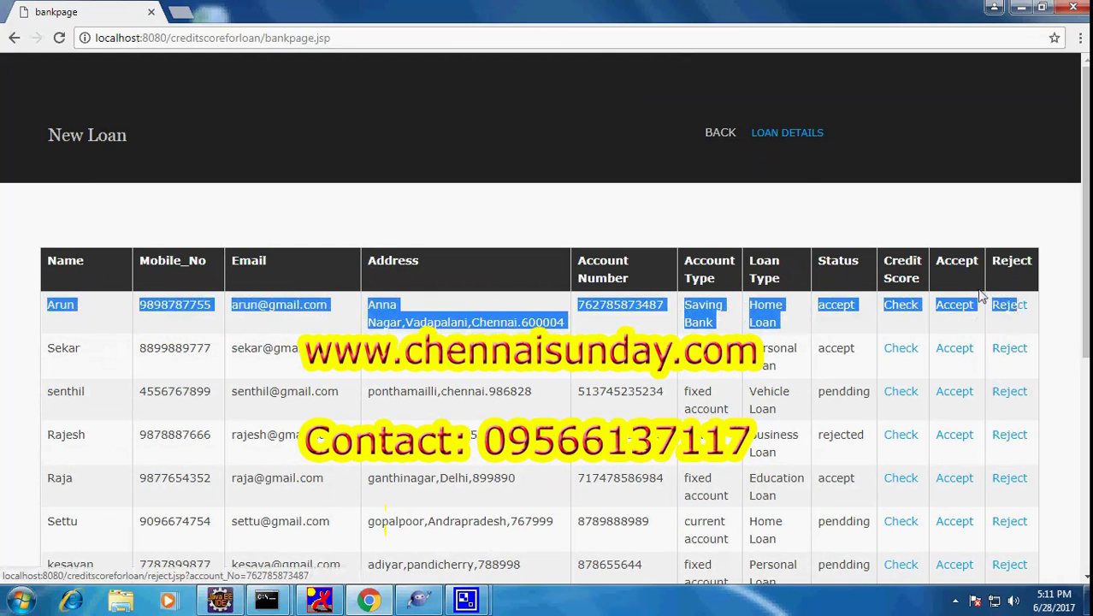
left_click(788, 147)
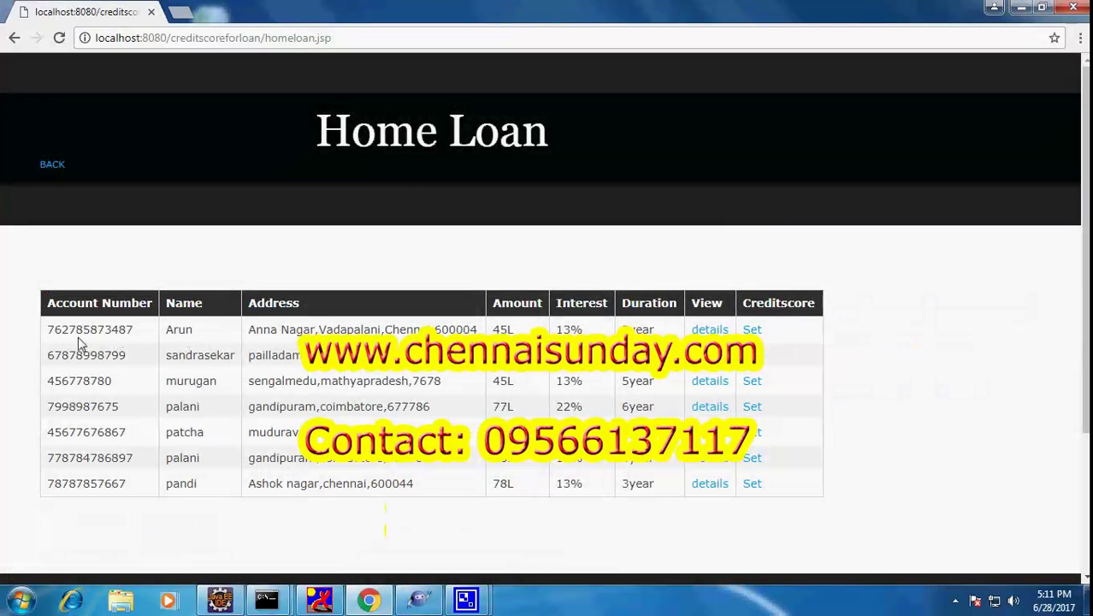
Open the credit-score form for the first Home Loan applicant
left_click_drag(50, 330, 757, 330)
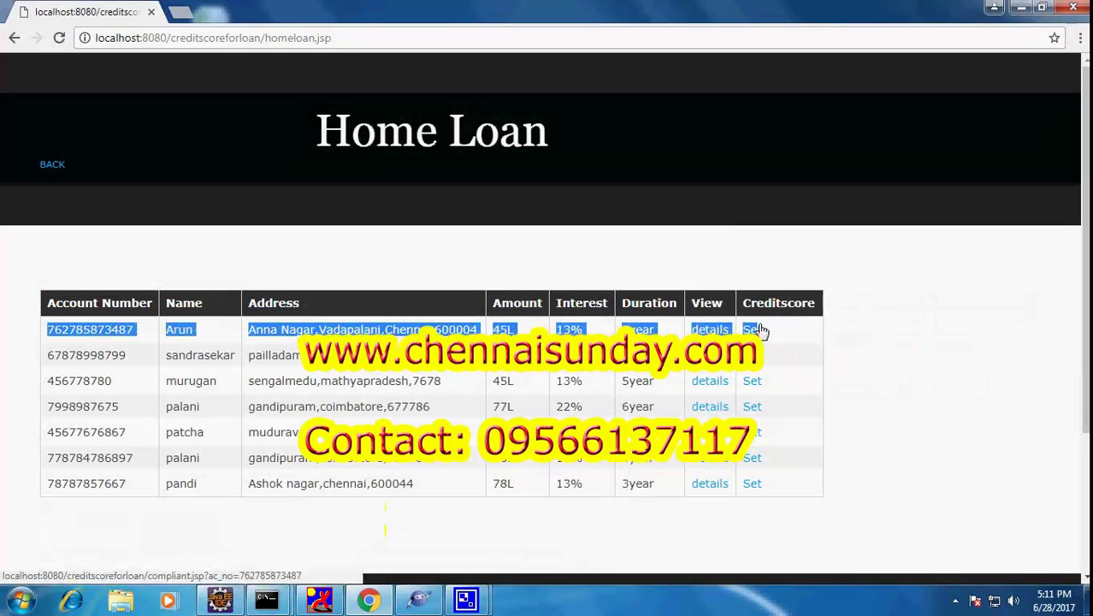
left_click(866, 342)
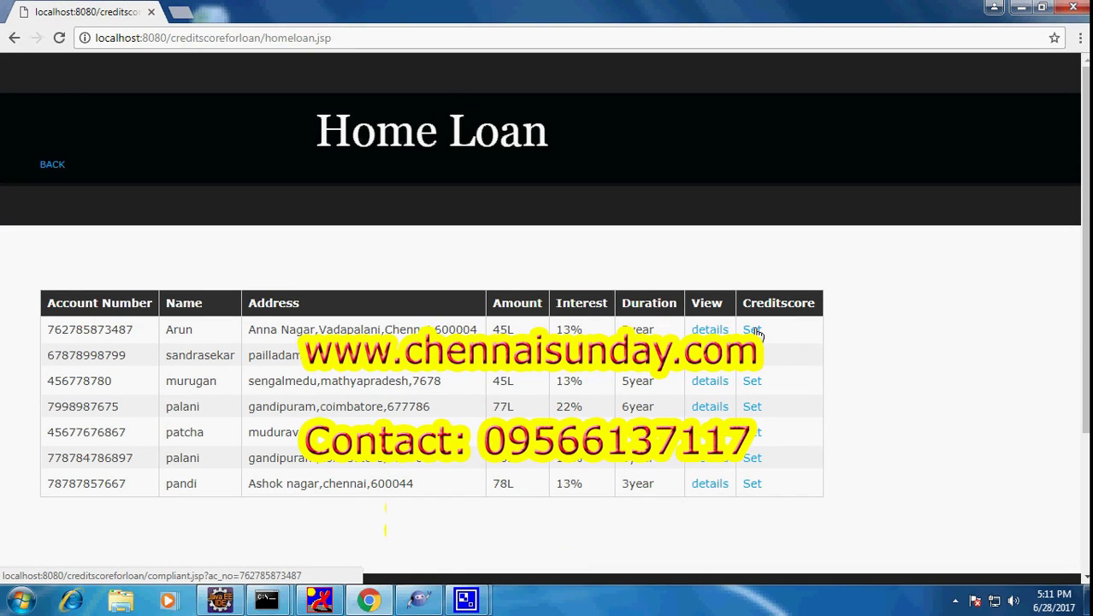
left_click(752, 330)
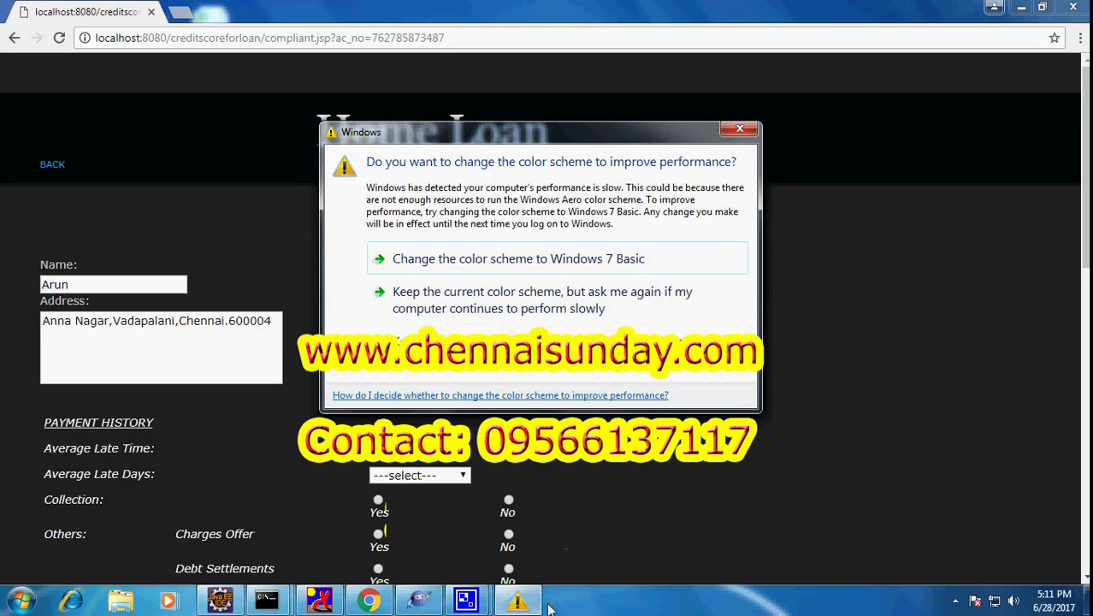
left_click(733, 133)
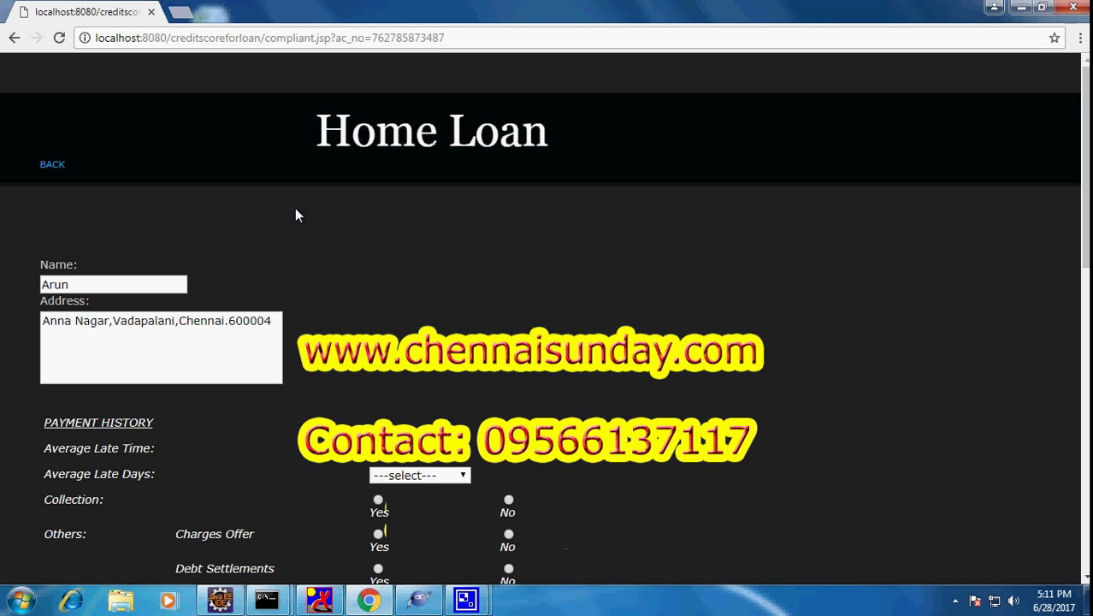
Set Average Late Time to 30 Minutes, Average Late Days to below 30 days, Collection to Yes
scroll(295, 213, "down", 3)
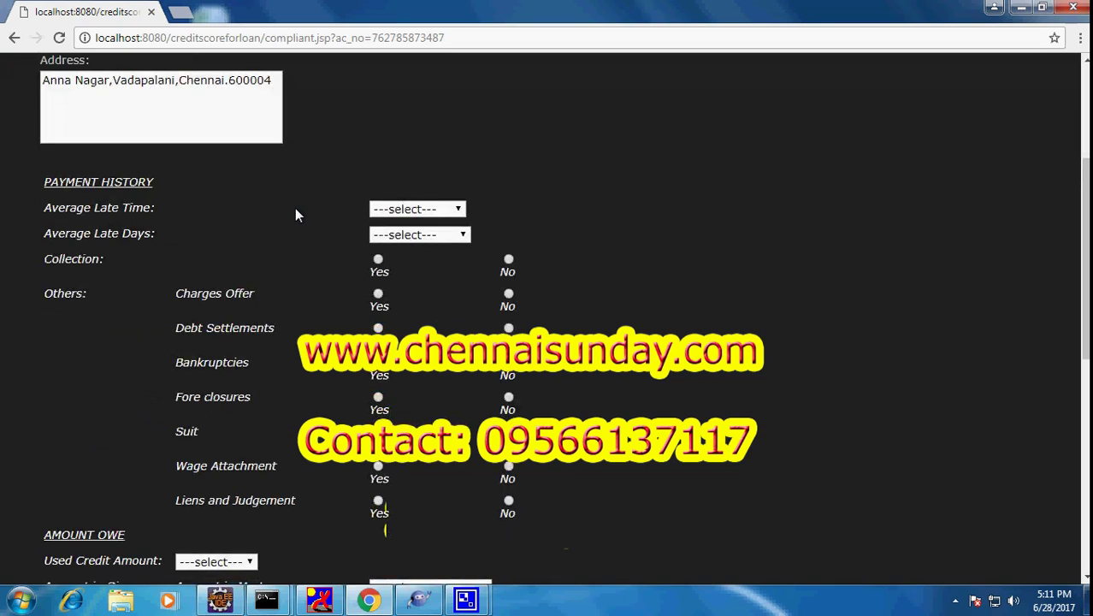
left_click(395, 214)
left_click(400, 254)
left_click(409, 235)
left_click(404, 278)
left_click(378, 259)
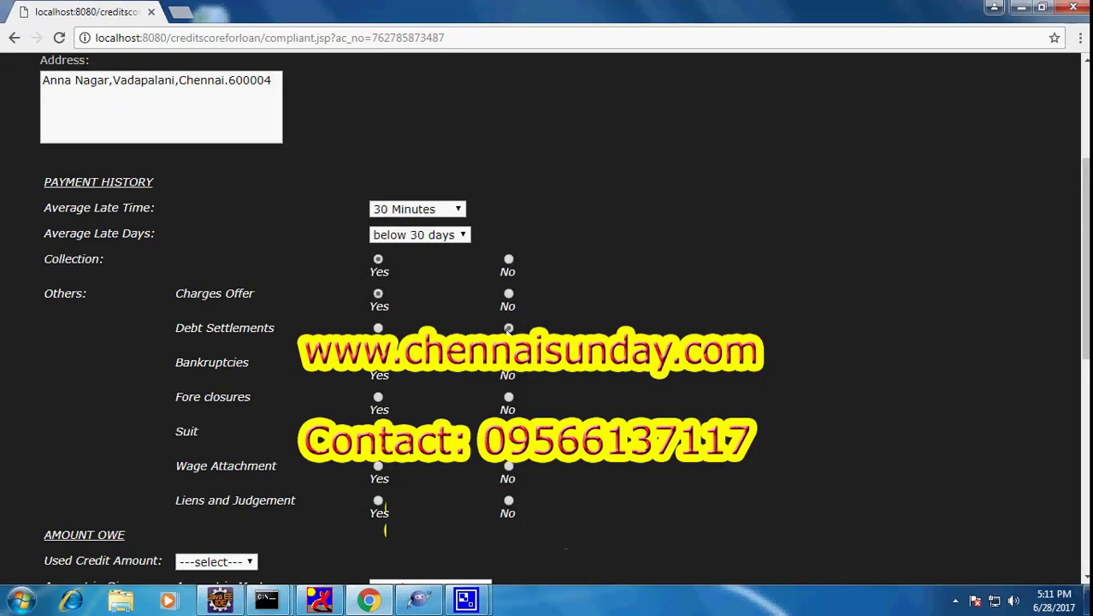
Change Average Late Time to Null
scroll(466, 303, "down", 2)
scroll(407, 235, "up", 2)
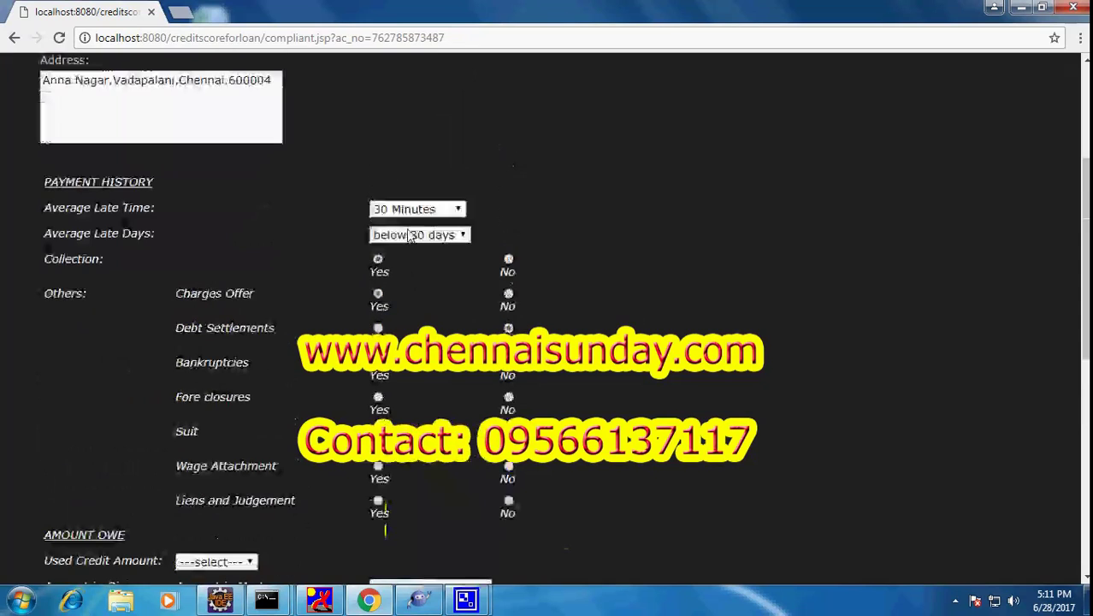
left_click(424, 210)
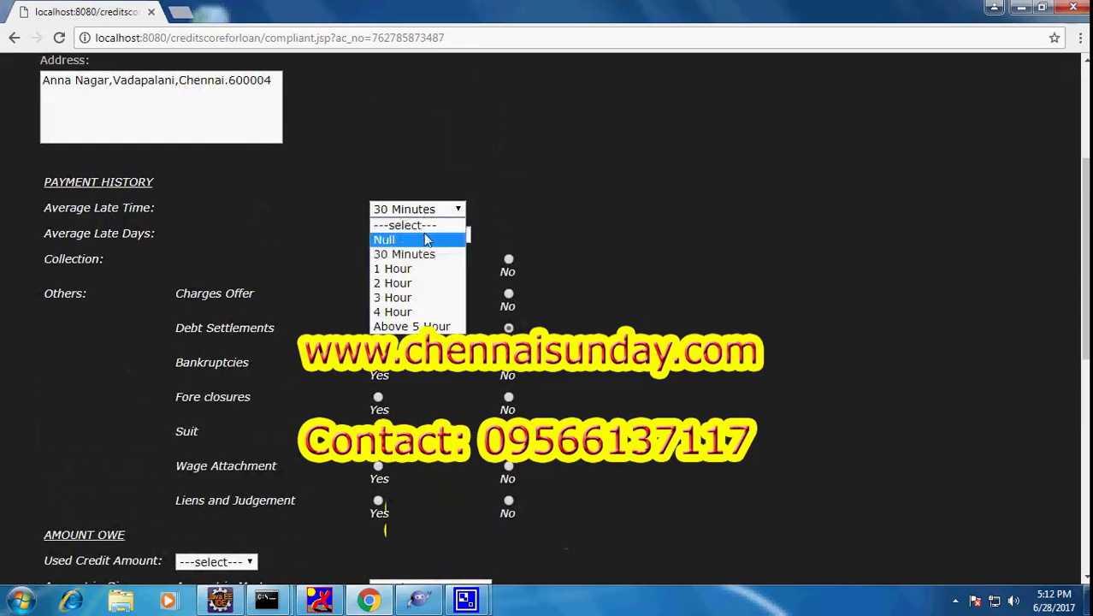
left_click(426, 240)
Review the applicant's name, address and the Late Time, Late Days and Collection labels
scroll(174, 171, "up", 2)
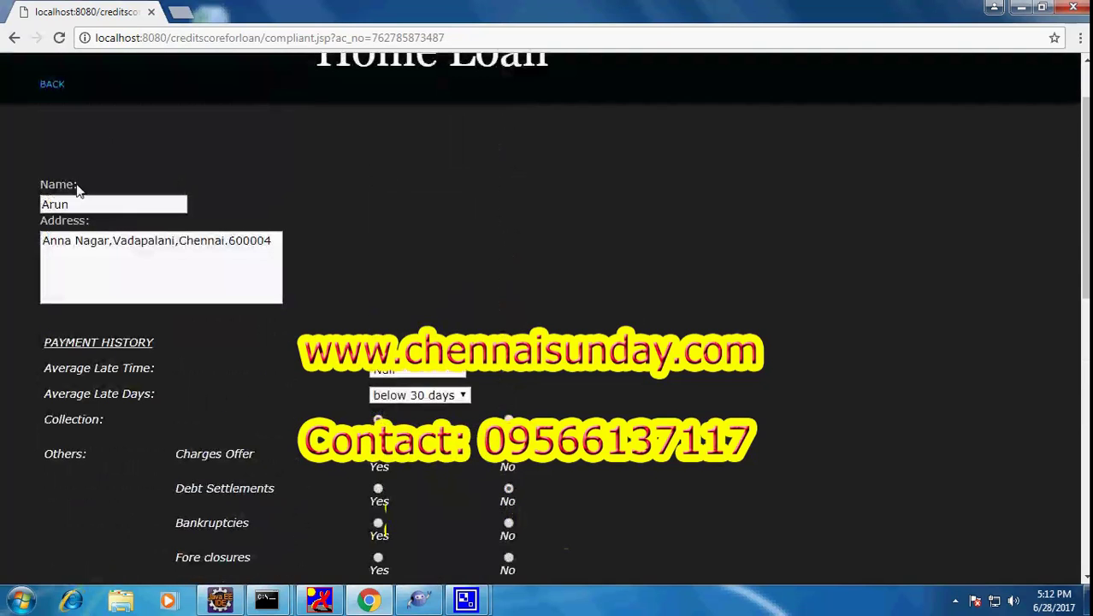
double_click(49, 203)
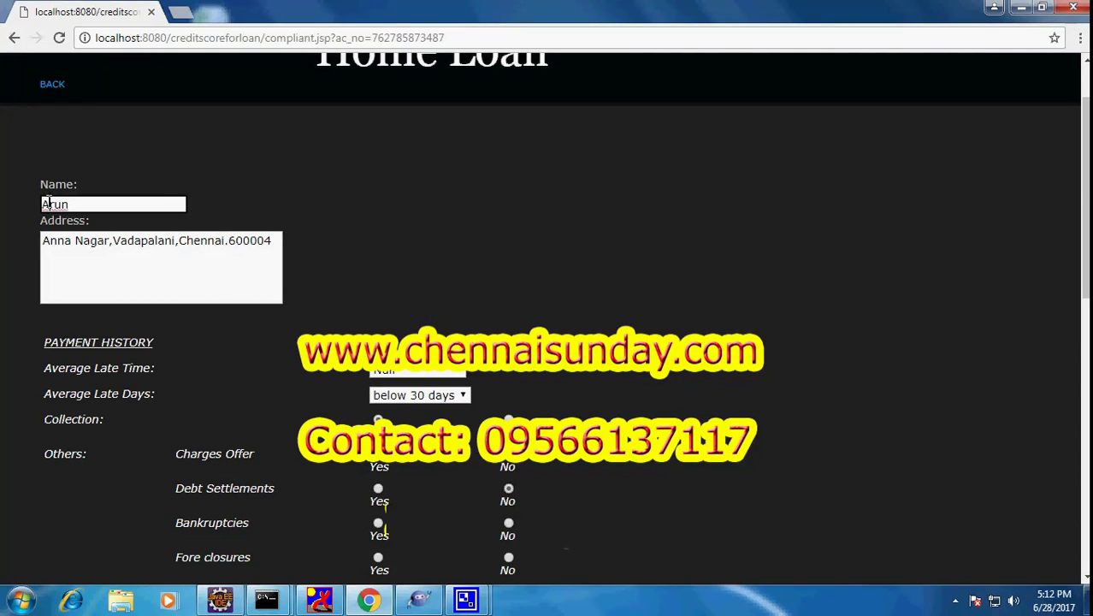
left_click(44, 240)
left_click_drag(43, 240, 274, 240)
left_click(402, 224)
scroll(402, 224, "down", 3)
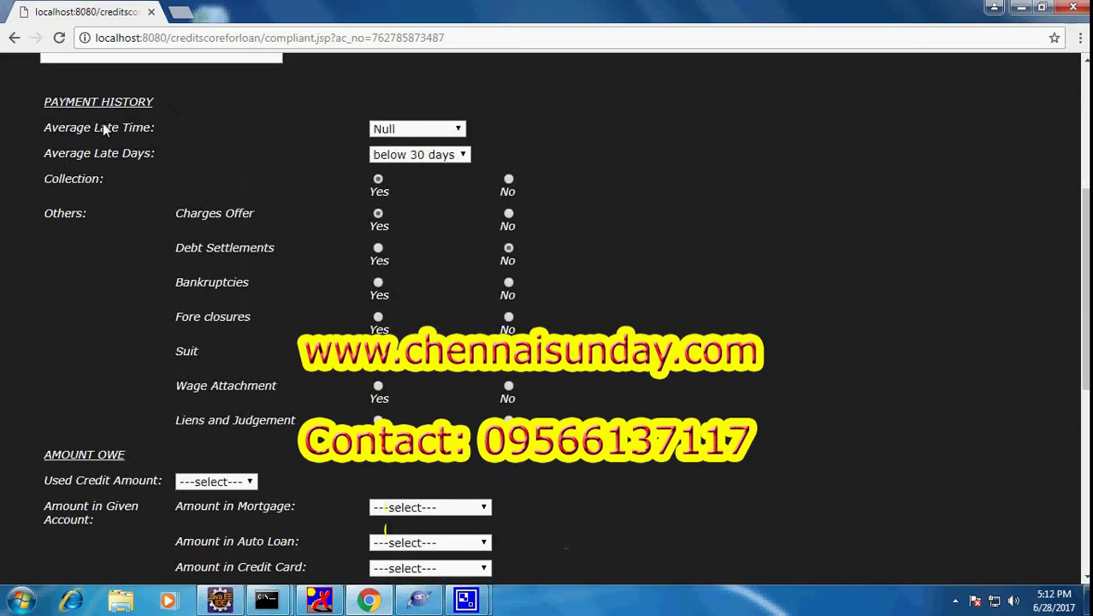
left_click_drag(41, 125, 161, 135)
left_click_drag(45, 152, 157, 159)
left_click(45, 180)
left_click_drag(44, 179, 110, 186)
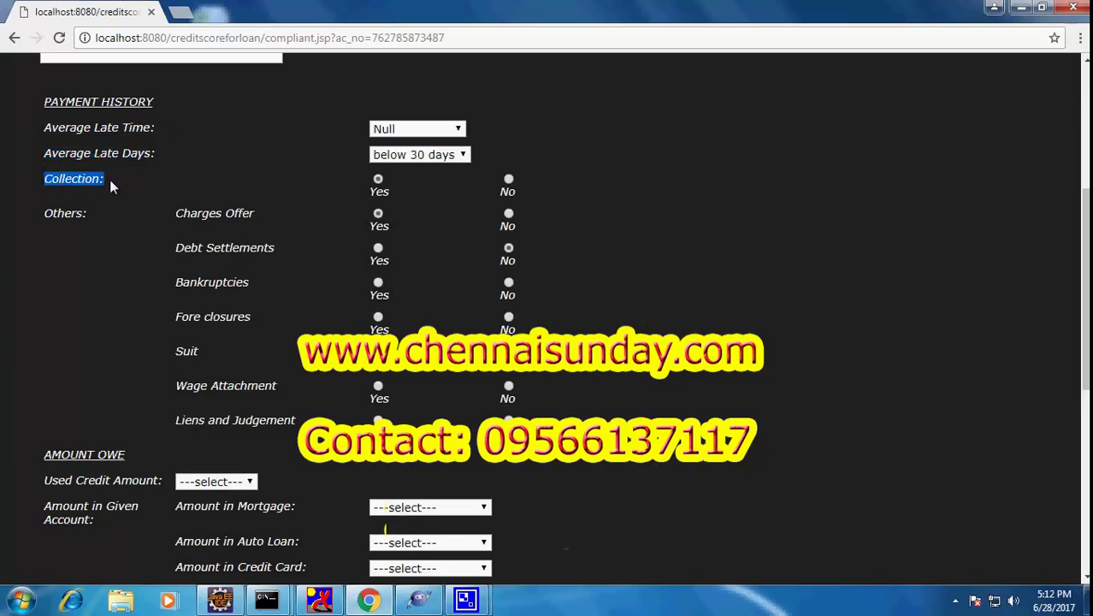
Set Average Late Time back to 30 Minutes
left_click(436, 130)
left_click(427, 174)
left_click(221, 484)
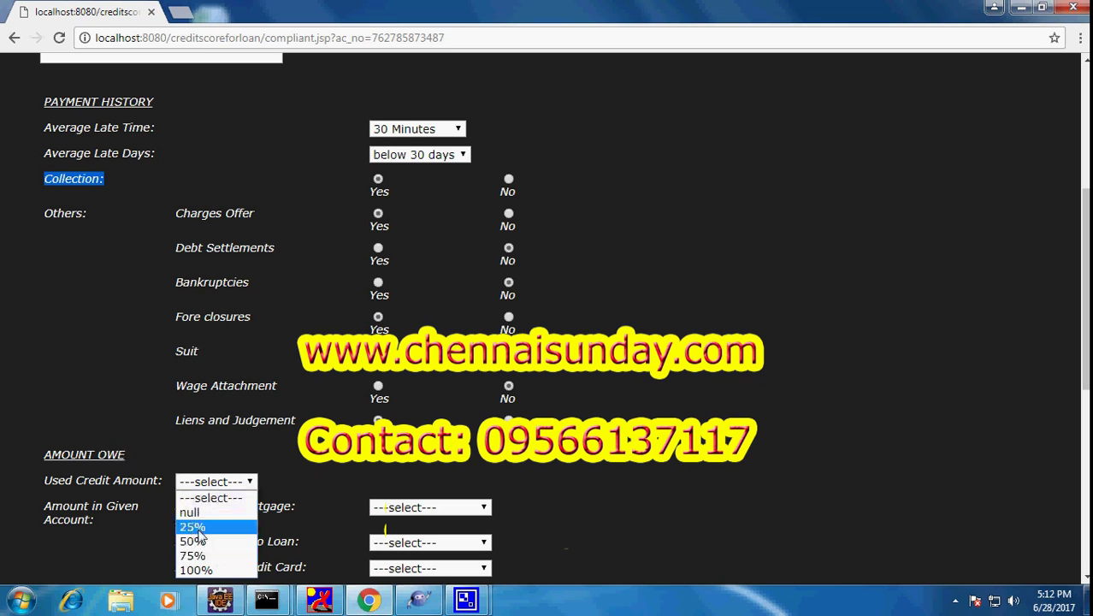
Set Used Credit Amount 25%, mortgage, auto and credit card amounts Null, installment Below $10000000
left_click(206, 528)
scroll(206, 523, "down", 2)
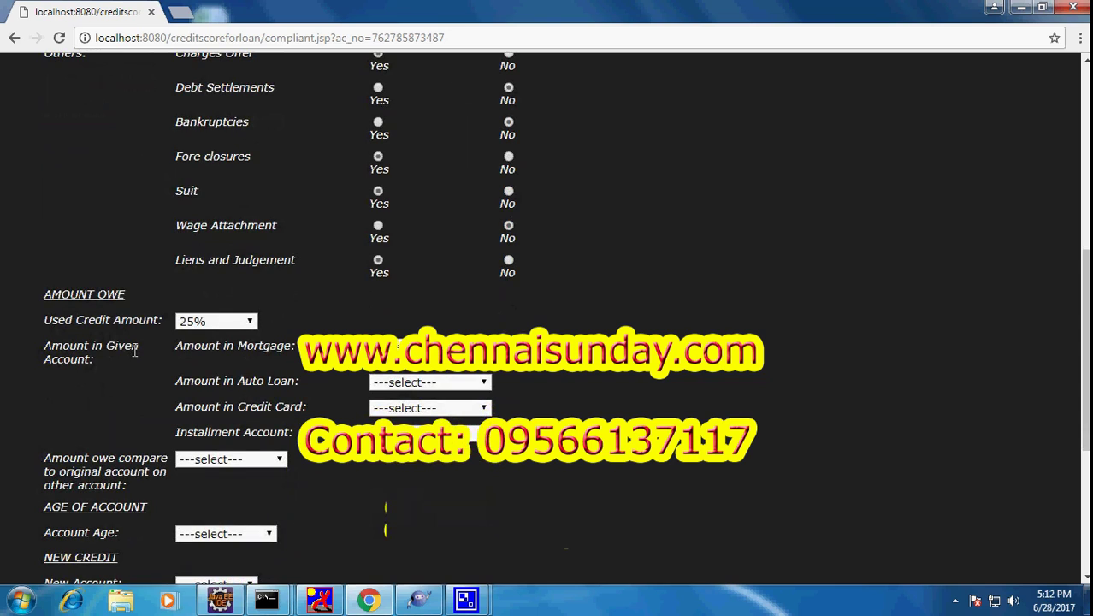
left_click(428, 346)
left_click(417, 379)
left_click(427, 383)
left_click(432, 412)
left_click(428, 407)
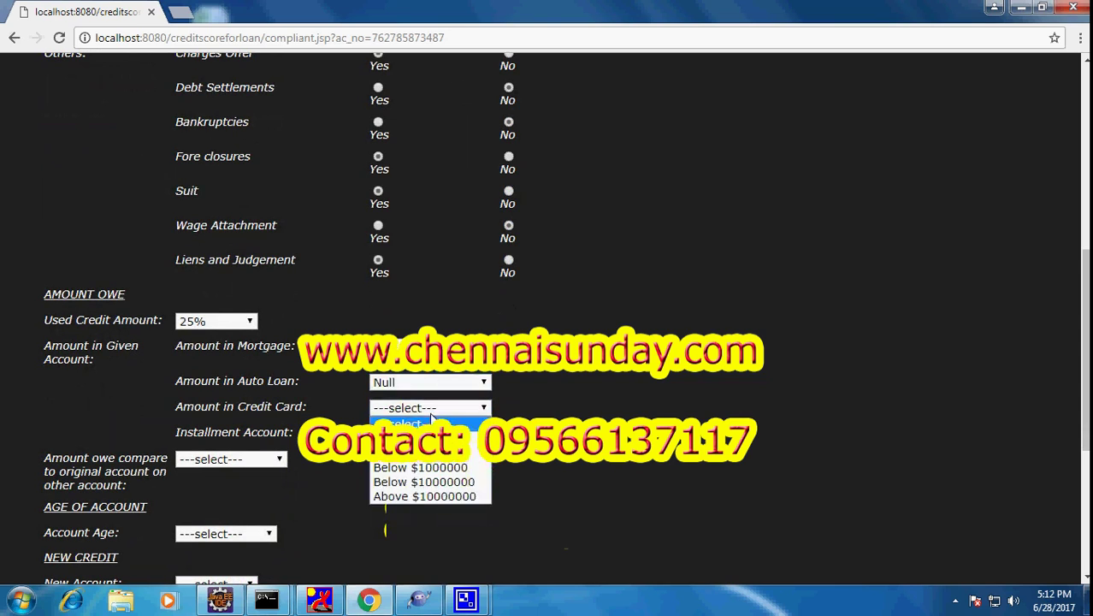
left_click(419, 437)
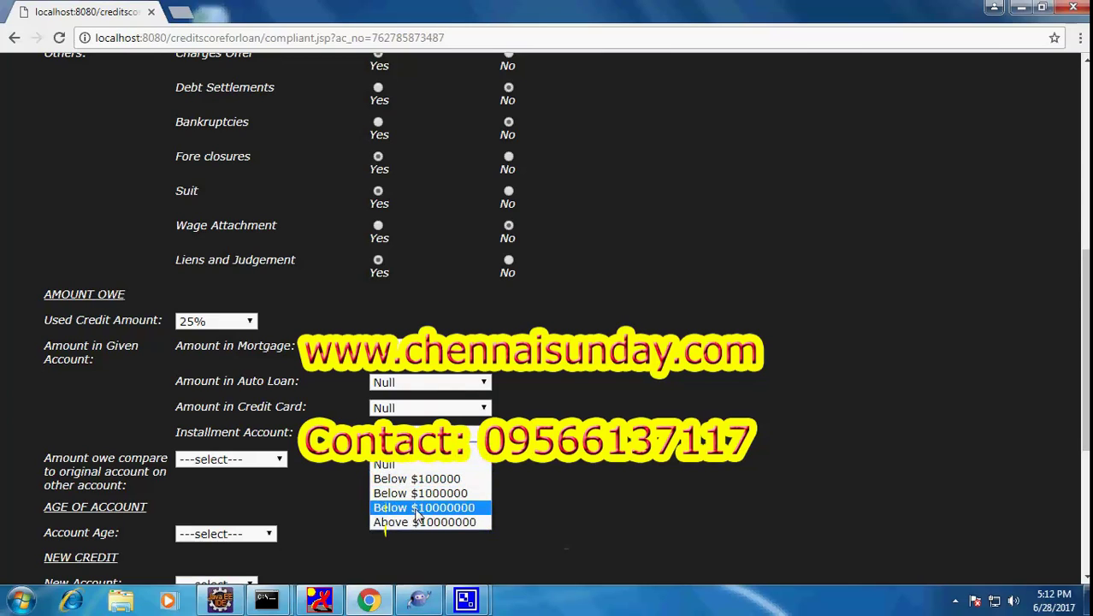
left_click(414, 508)
Set amount owed to Less Amount, account age Above 10 Year, and new accounts Below 5
left_click(275, 459)
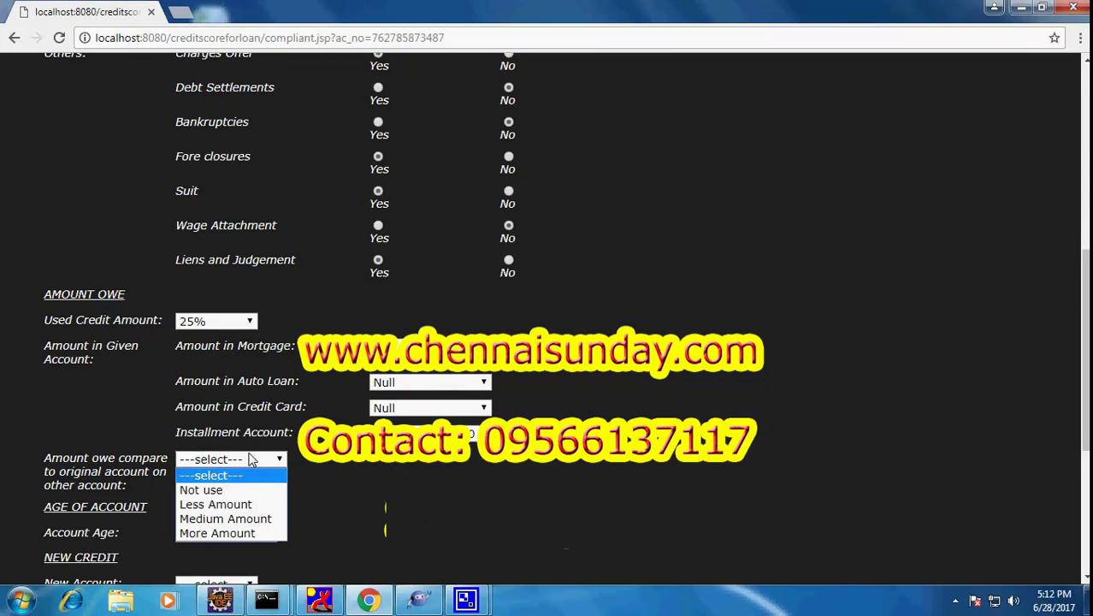
left_click(221, 506)
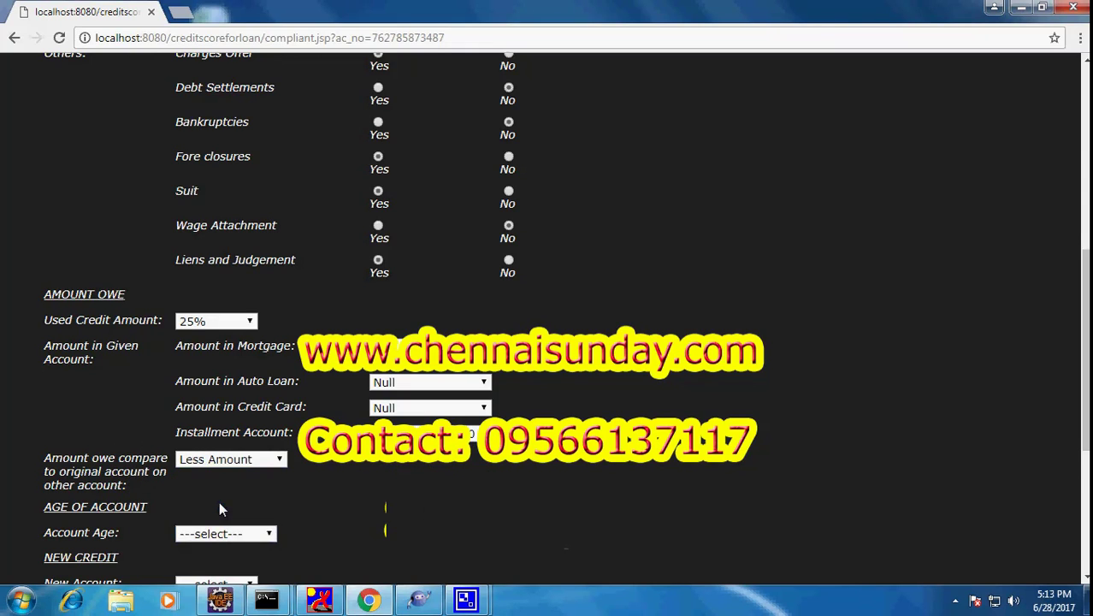
scroll(219, 501, "down", 2)
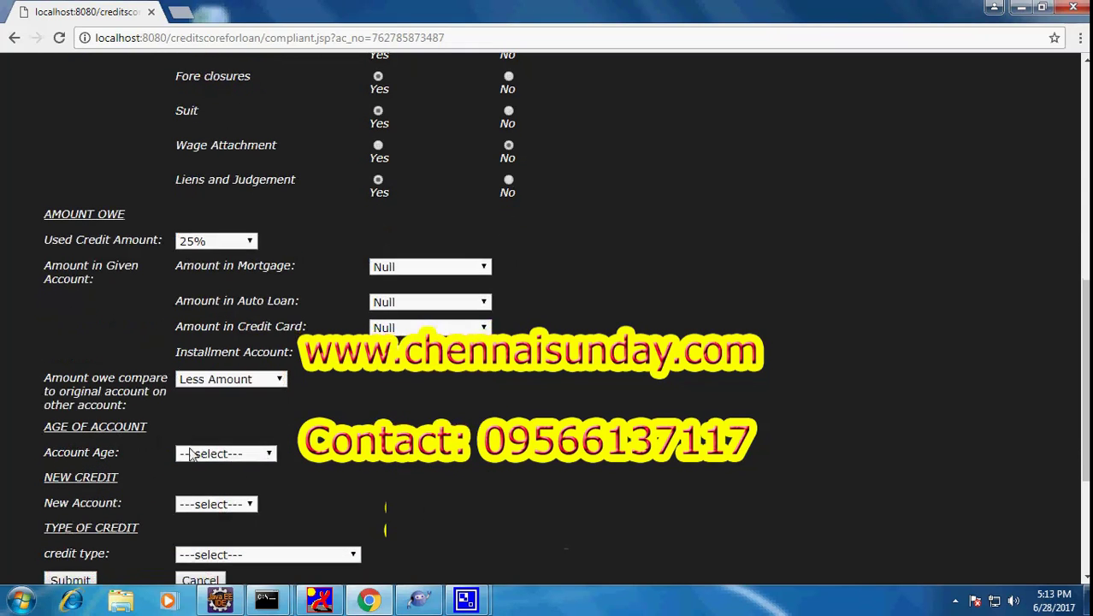
left_click(207, 453)
left_click(224, 513)
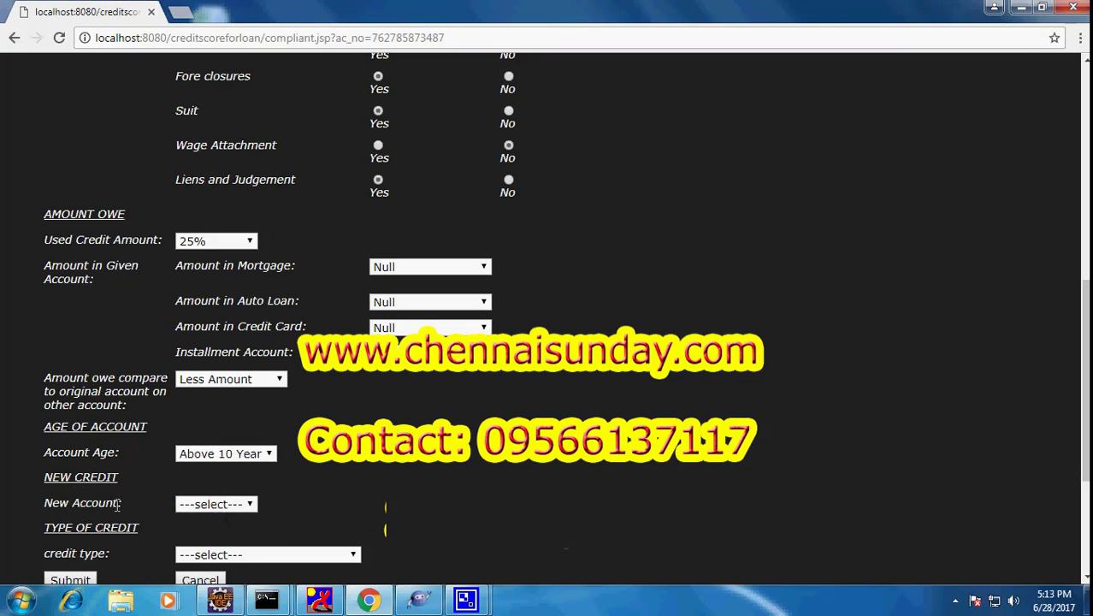
left_click(218, 504)
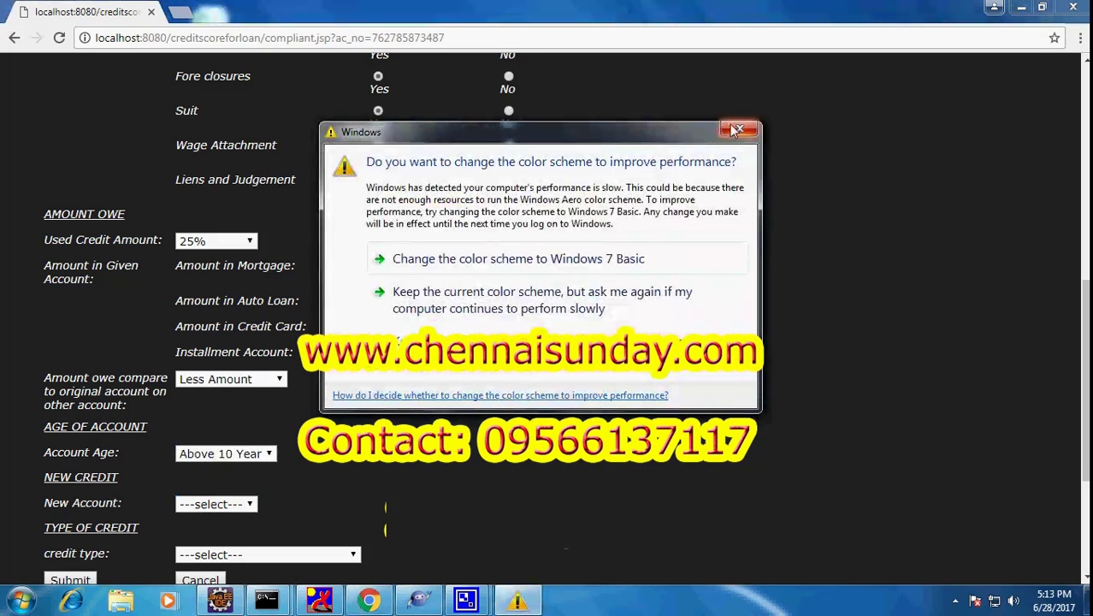
left_click(740, 129)
left_click(218, 507)
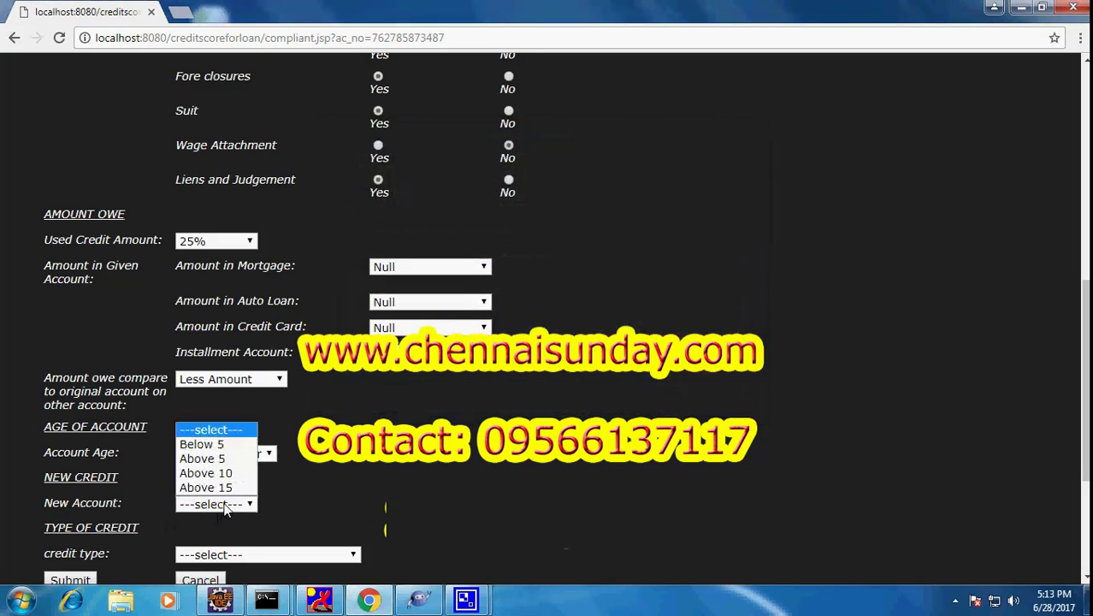
left_click(206, 445)
Choose Credit Card as the credit type and submit the credit score factors
scroll(276, 497, "down", 2)
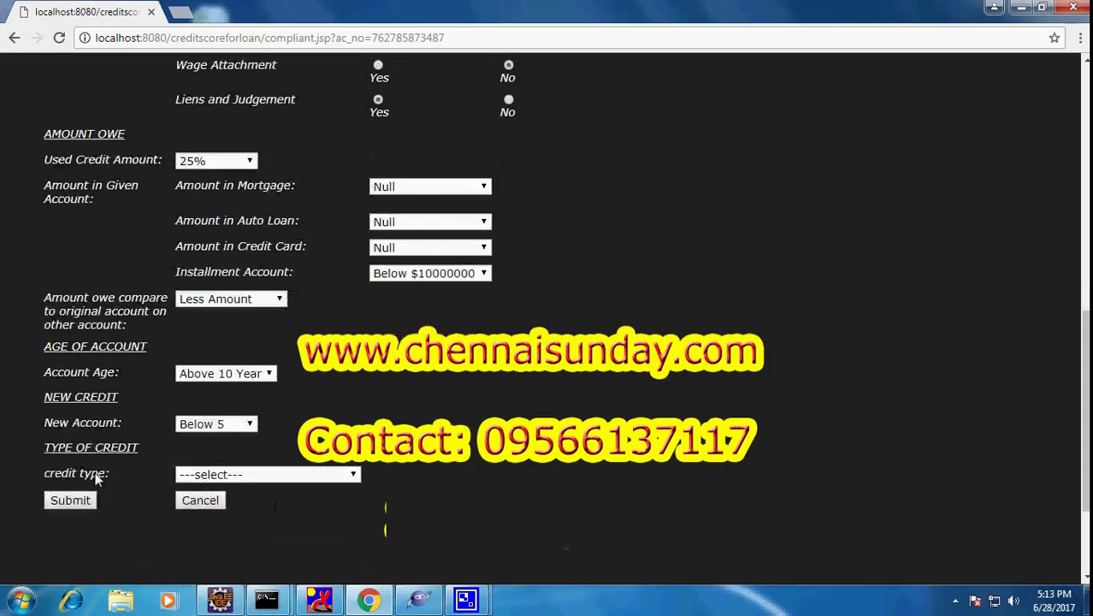
left_click(251, 476)
left_click(244, 505)
left_click(83, 504)
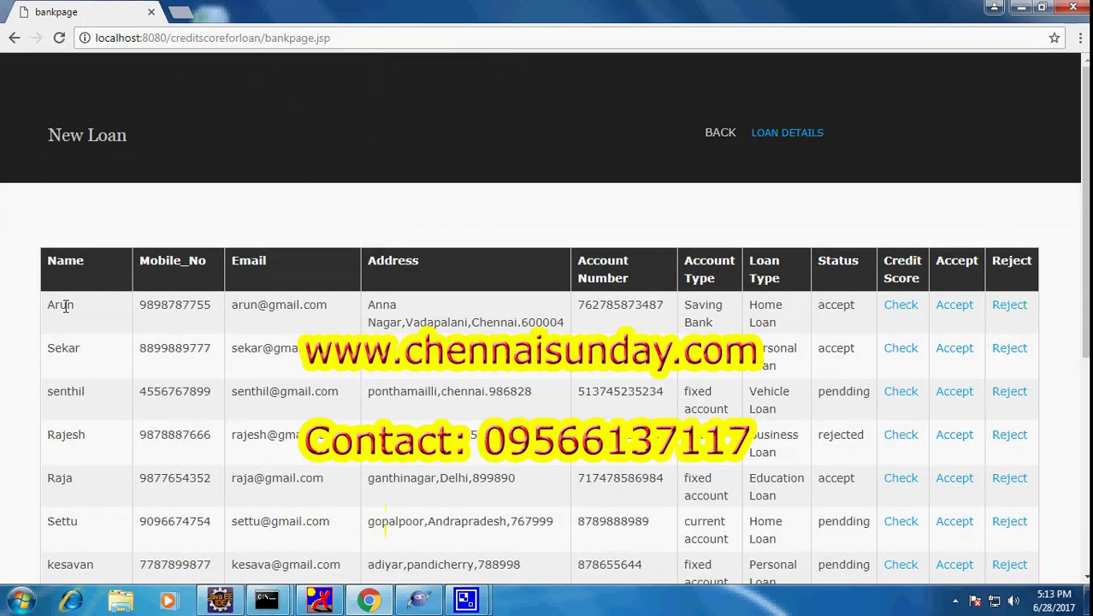
View the first applicant's credit score chart reading 529.064, then return to the New Loan table
left_click_drag(48, 307, 898, 312)
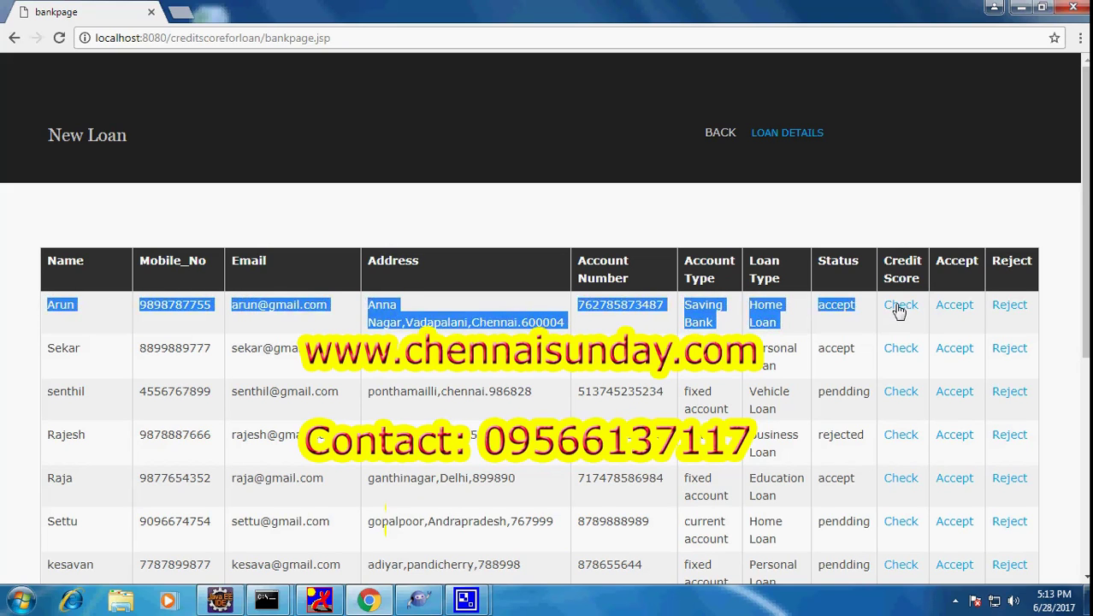
left_click(897, 311)
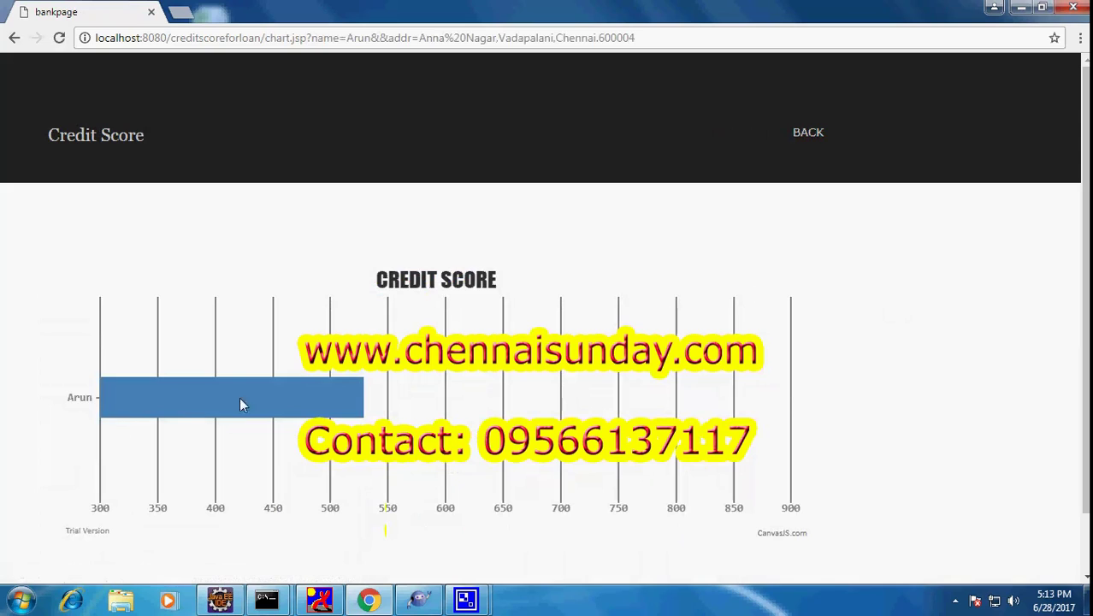
mouse_move(122, 413)
left_click(808, 133)
scroll(577, 265, "down", 4)
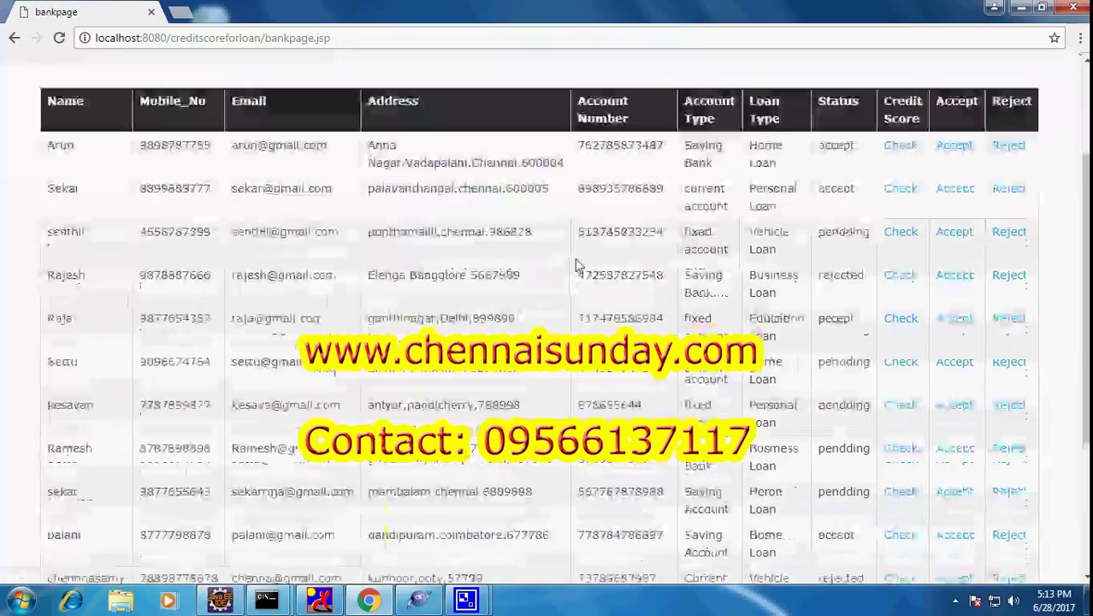
Go back to the site's home page and minimize Chrome to the Windows desktop
scroll(577, 265, "up", 5)
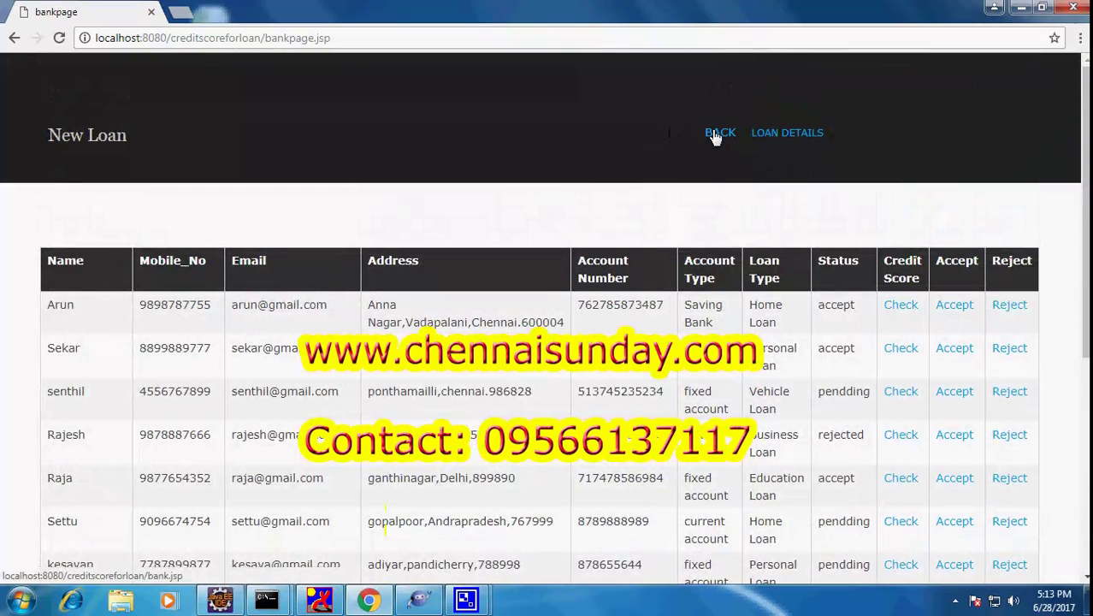
left_click(718, 135)
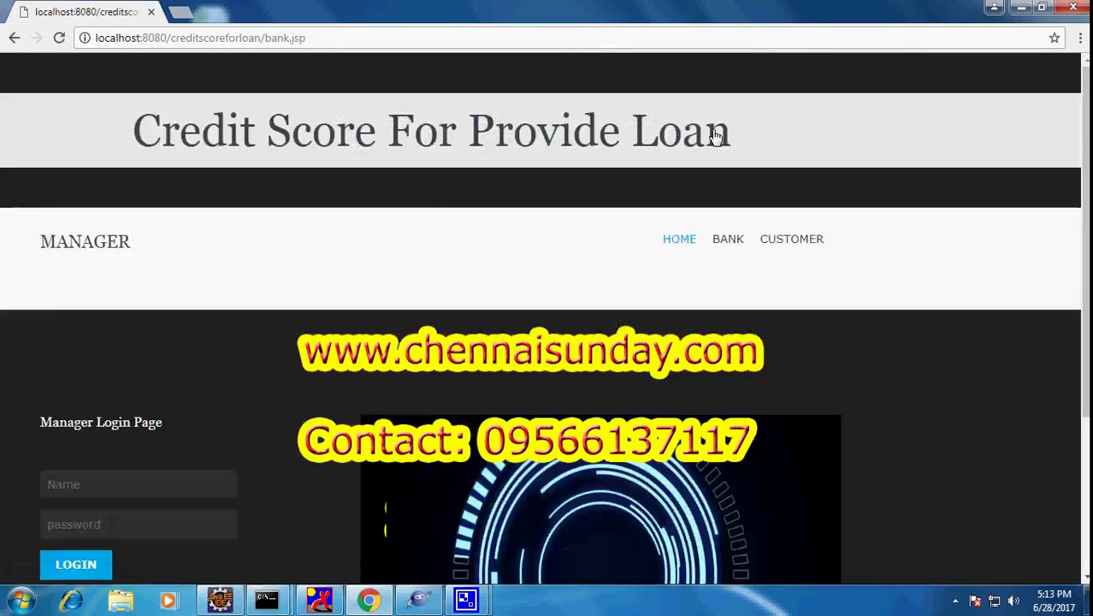
left_click(725, 243)
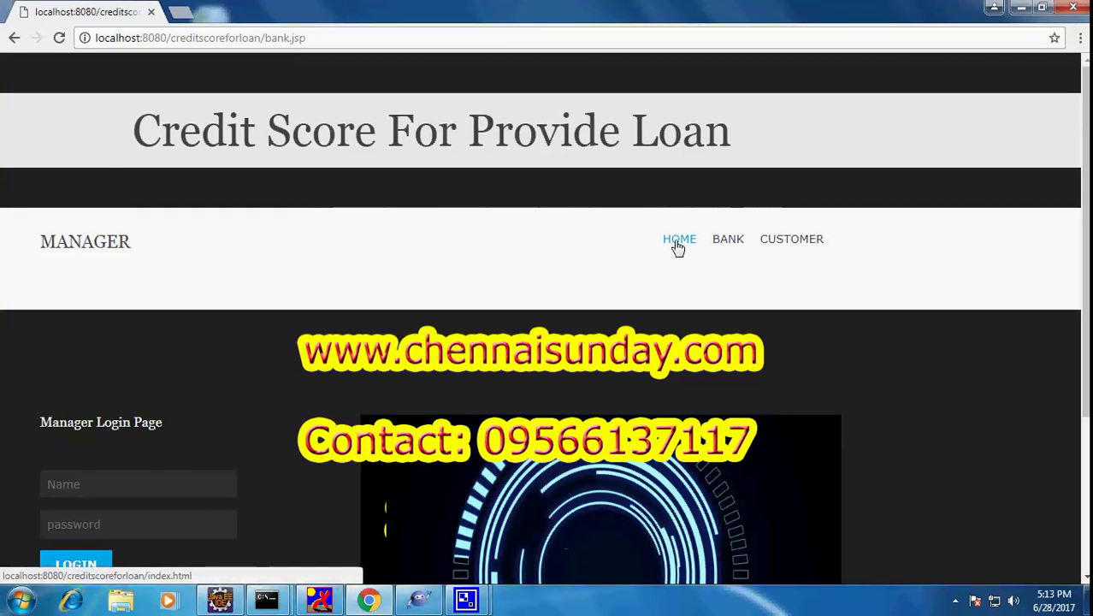
left_click(678, 247)
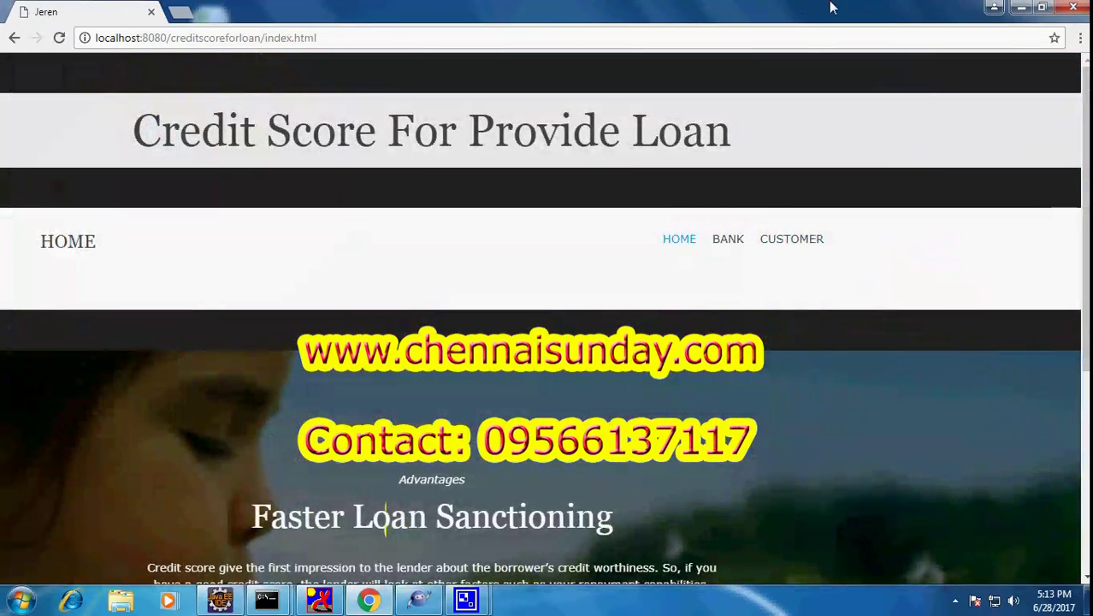
left_click(1018, 9)
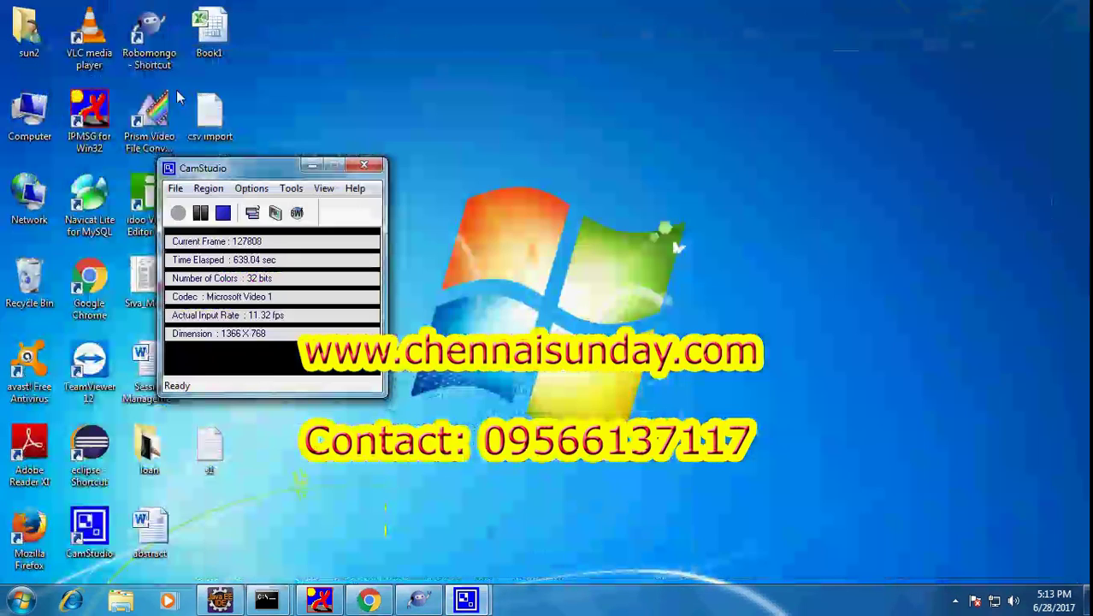
left_click(175, 189)
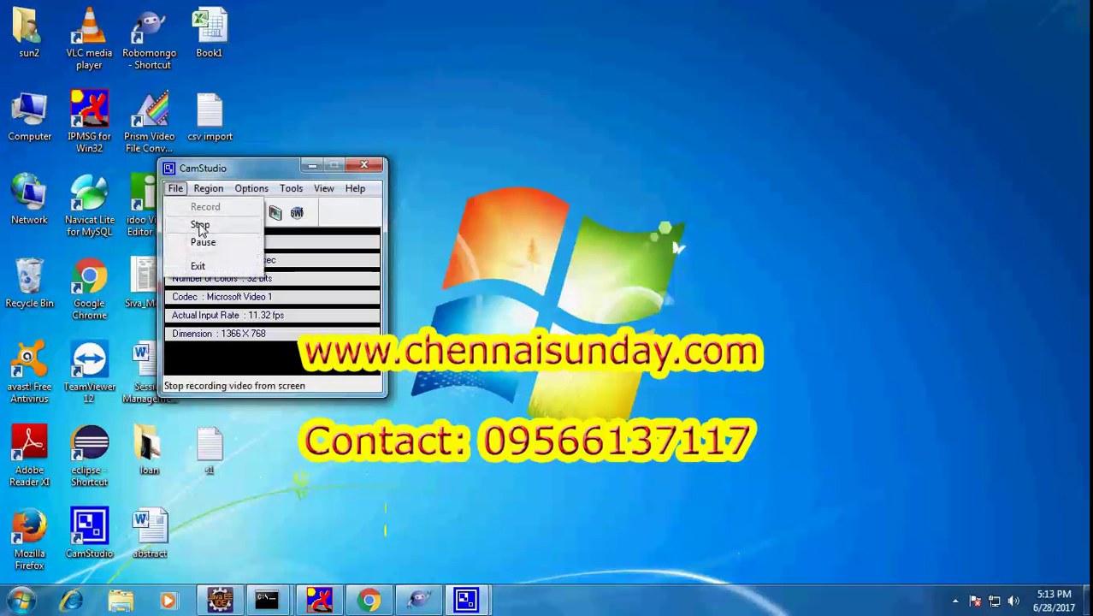